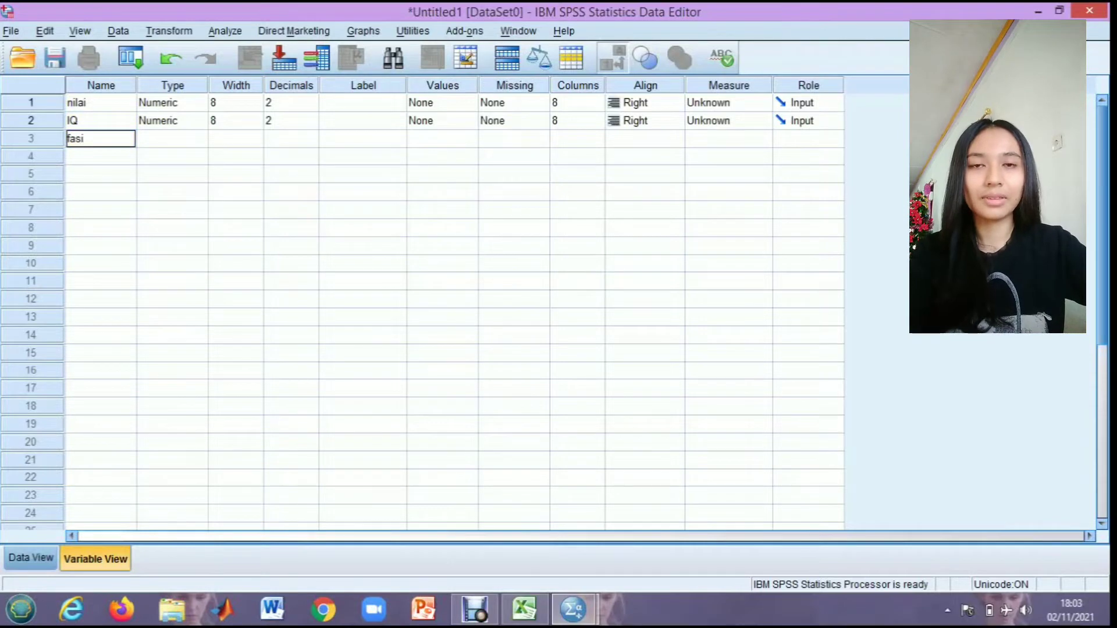
- Finish naming the third variable fasilitas and set the decimals of nilai, IQ and fasilitas to 0
type("tas")
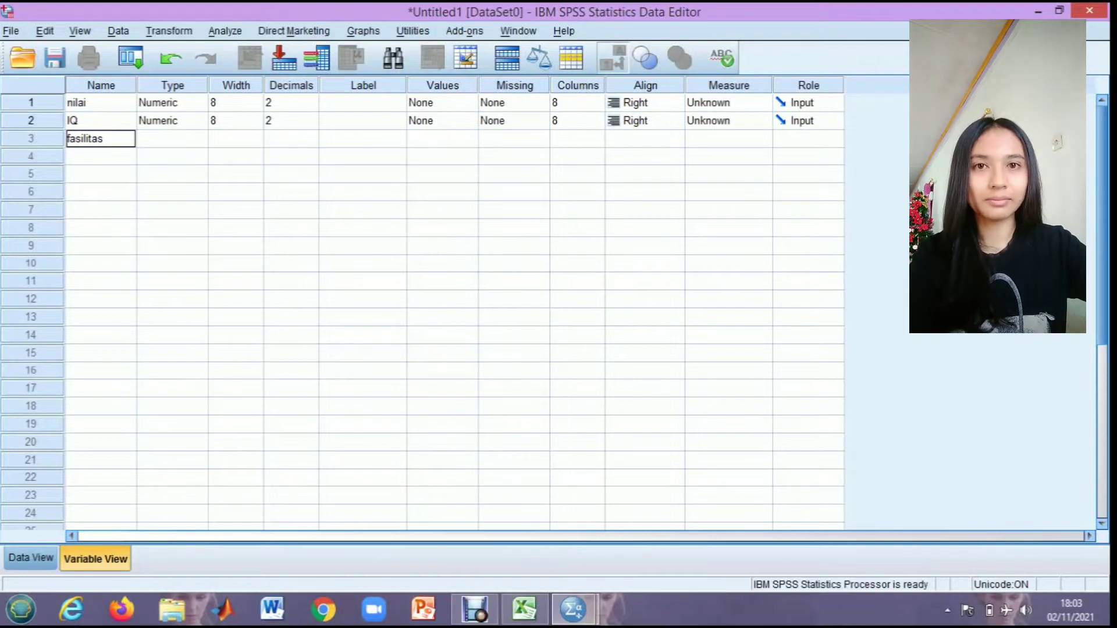
left_click(311, 106)
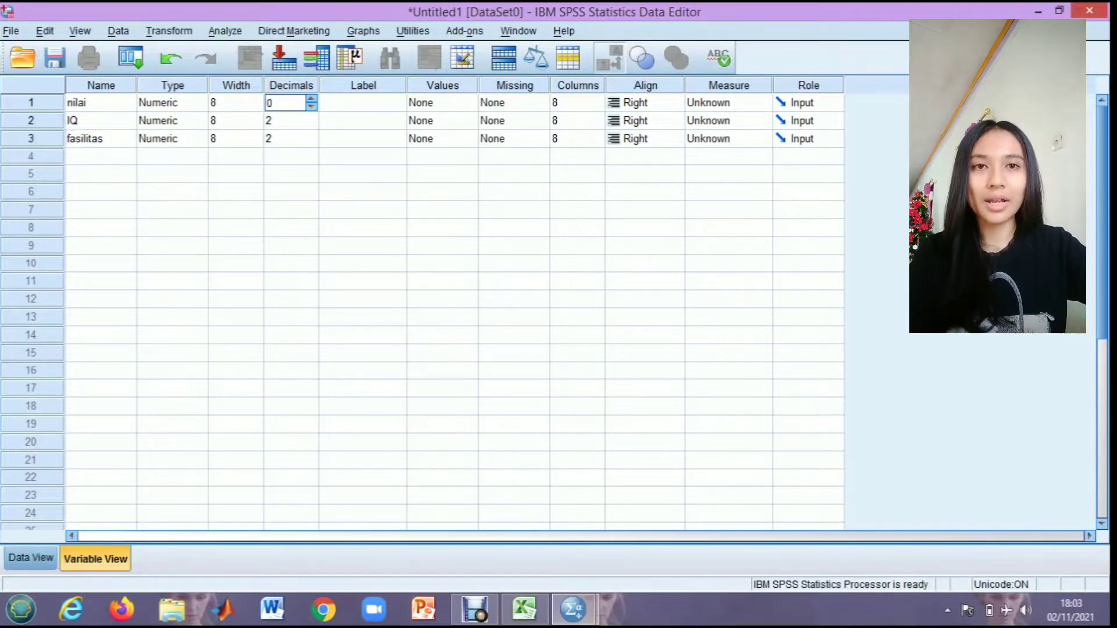
double_click(311, 124)
left_click(311, 142)
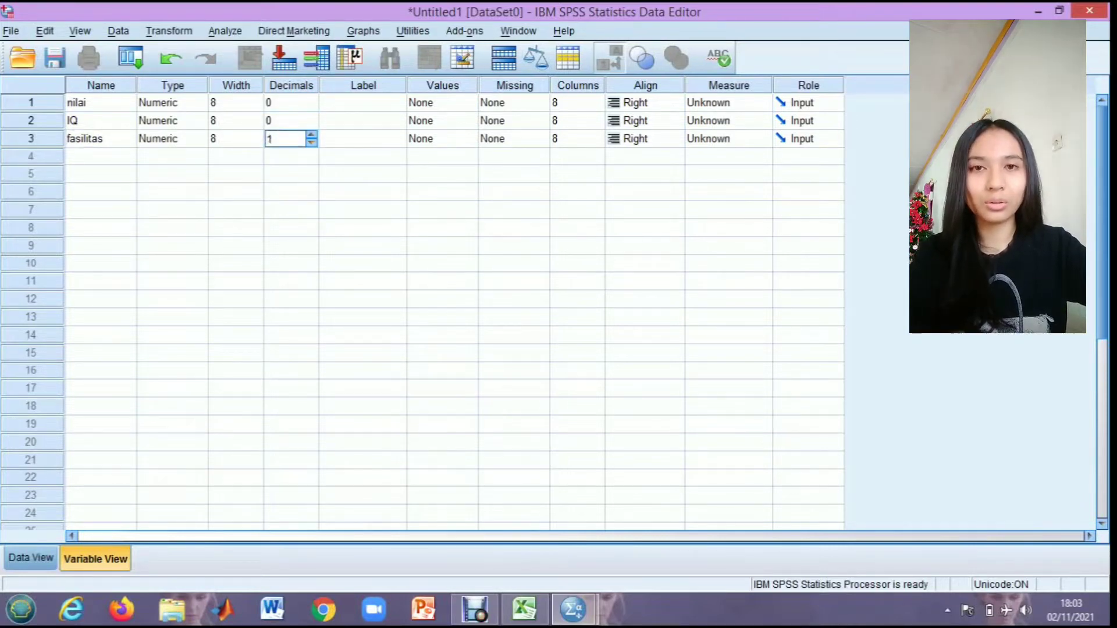
- Label the three variables nilai, IQ and fasilitas belajar respectively
left_click(363, 103)
type("nilai")
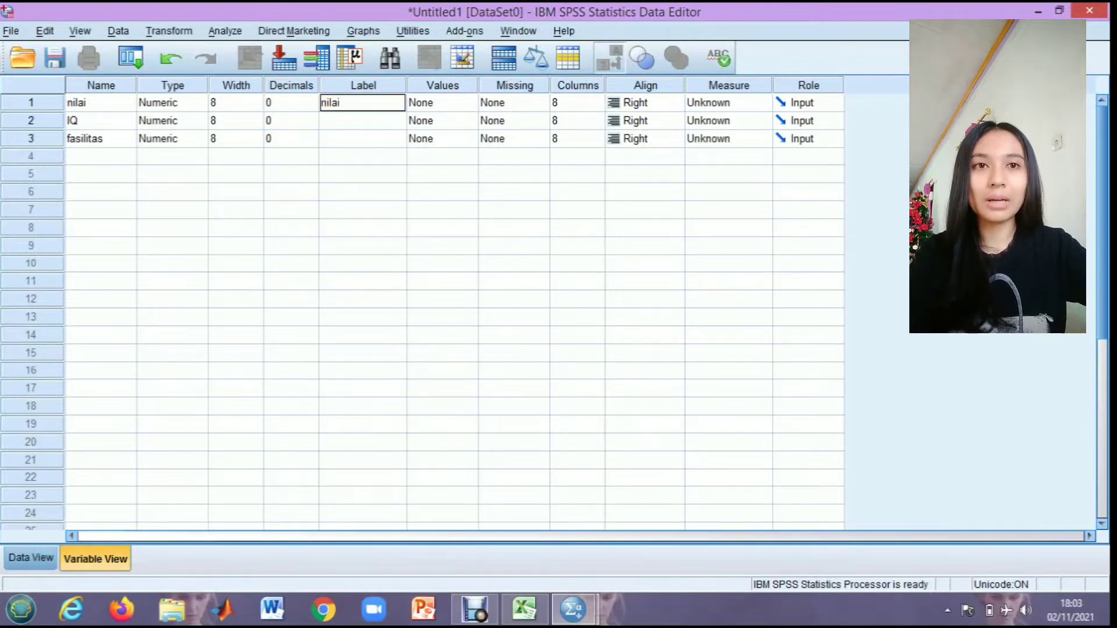
key("Return")
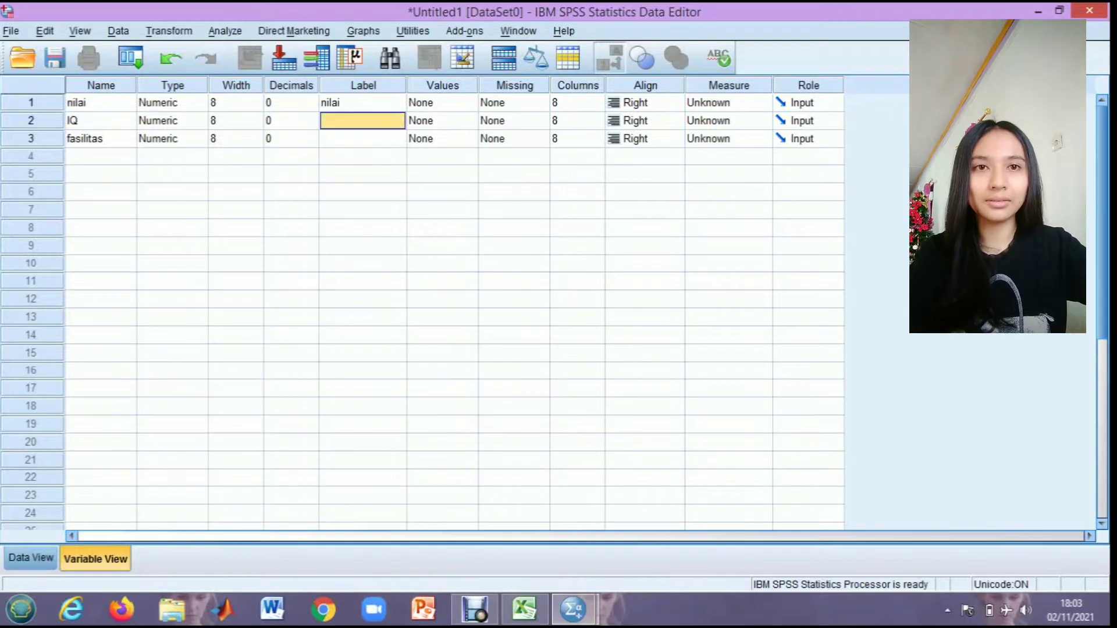
type("IQ")
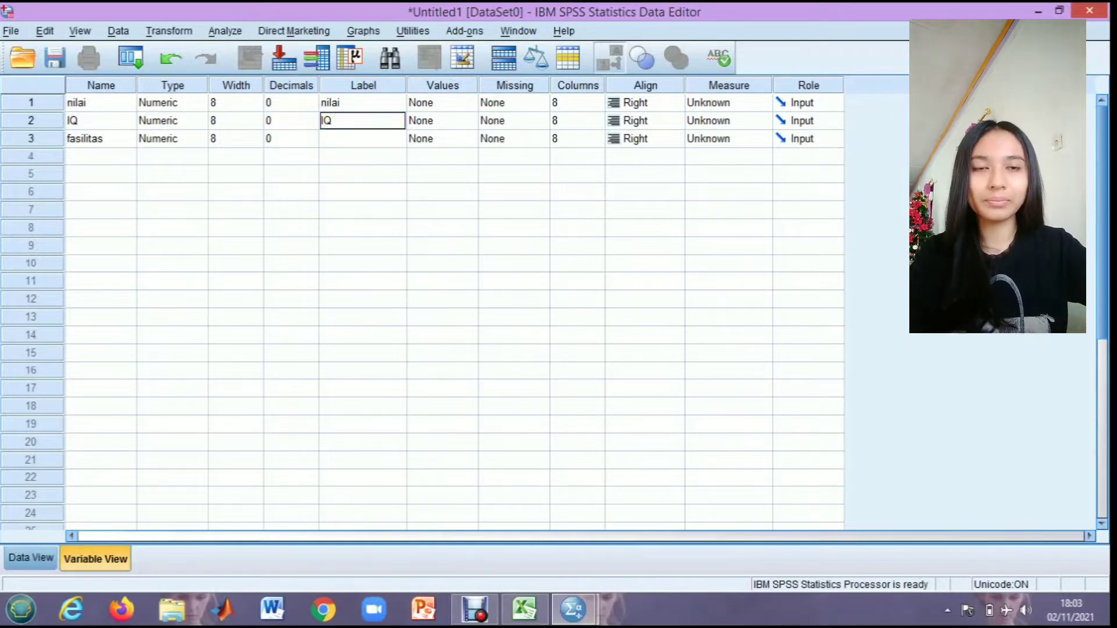
key("Return")
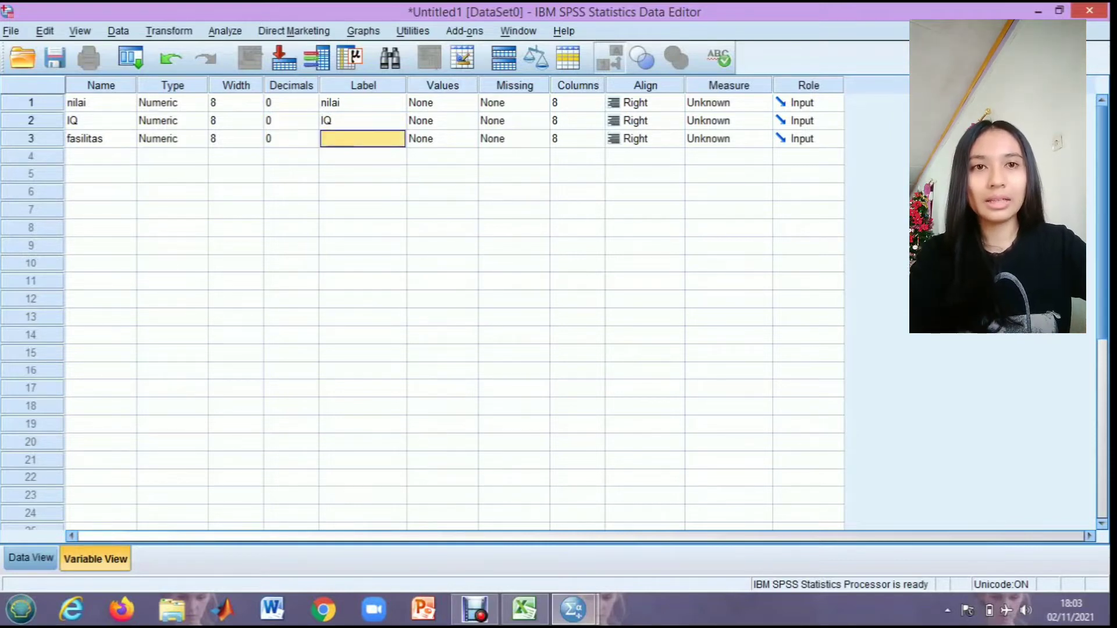
type("fas")
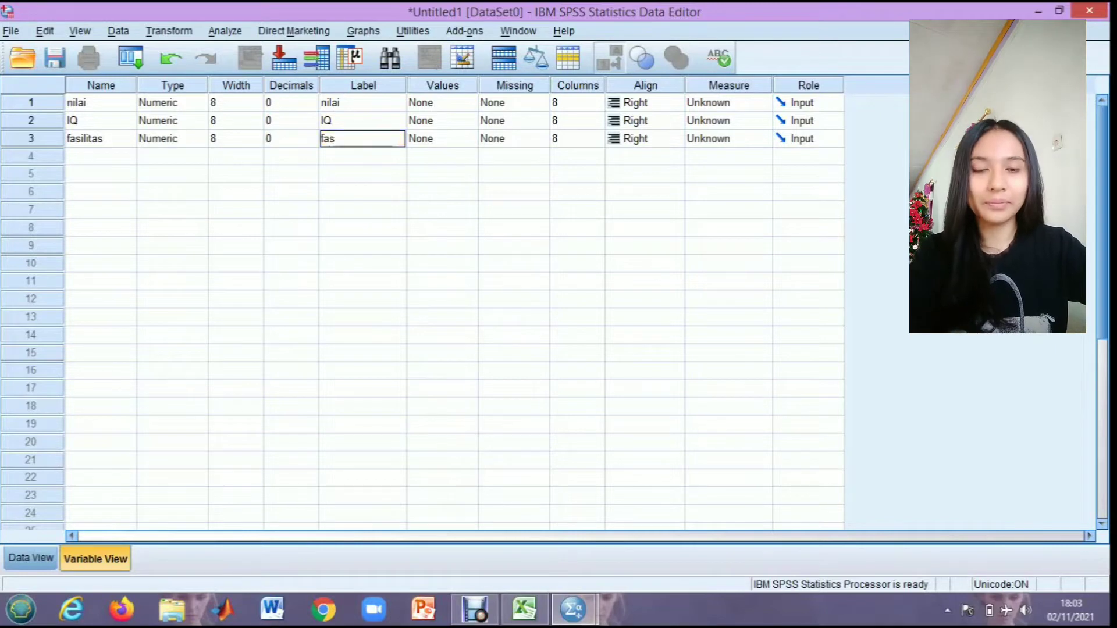
type("ilitas belajar")
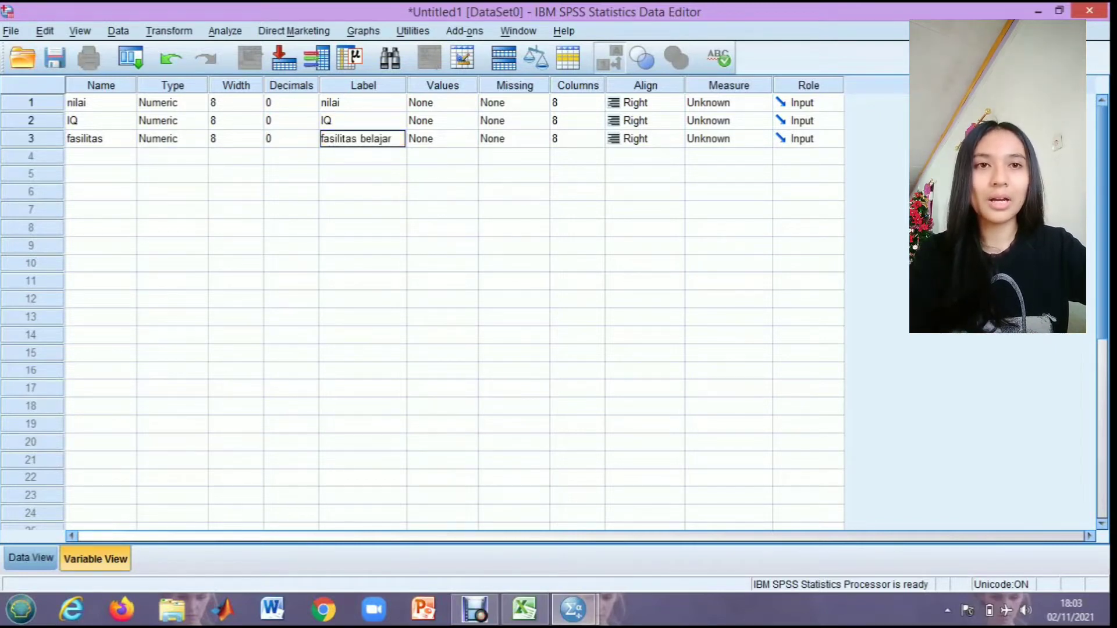
- Add value labels to the fasilitas variable: 1 = perpustakaan and 2 = laboratorium
left_click(442, 138)
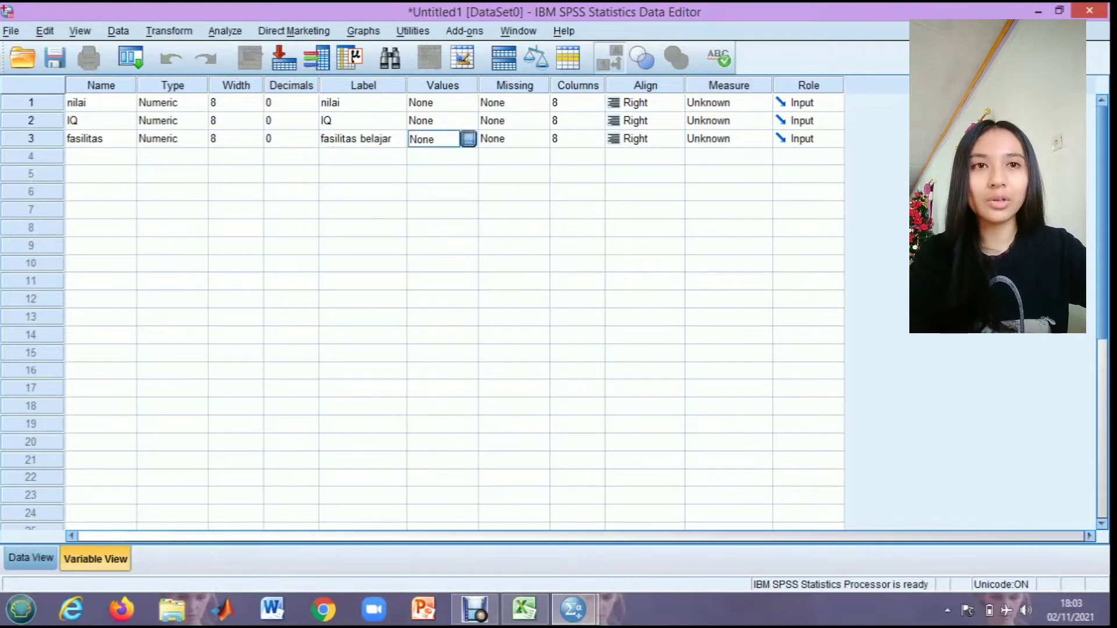
left_click(469, 138)
type("1")
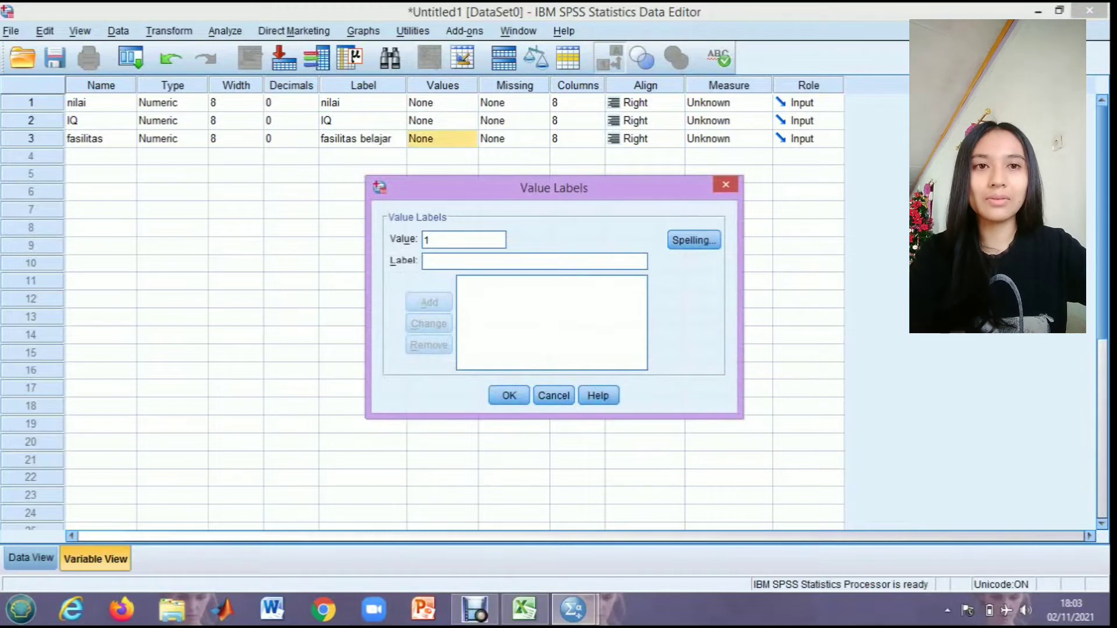
type("perpustakaan")
left_click(428, 302)
type("2")
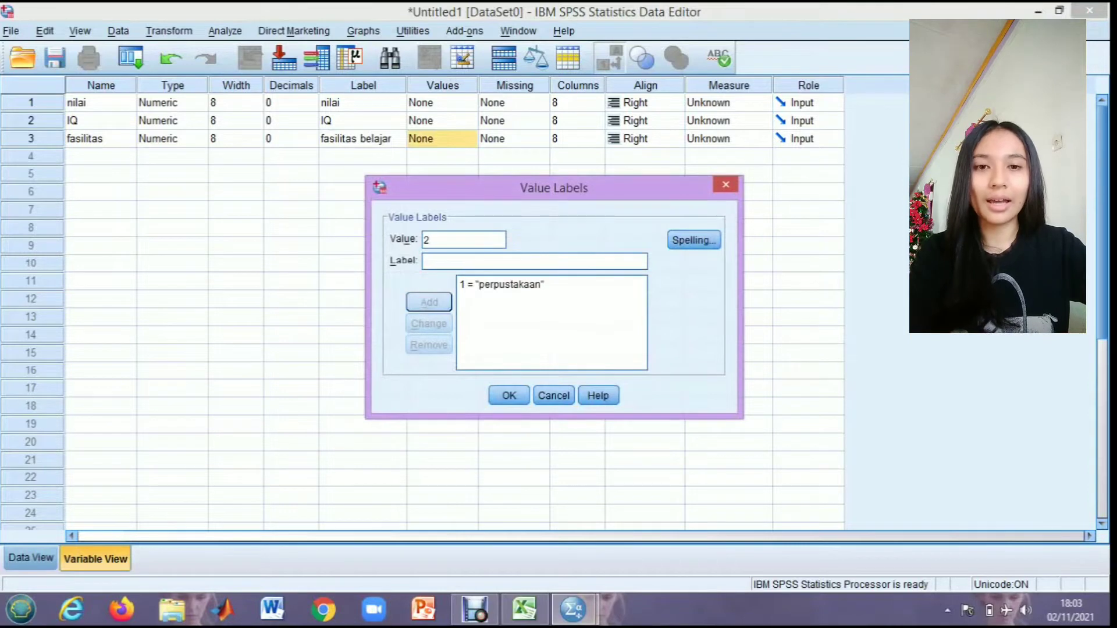
key("Tab")
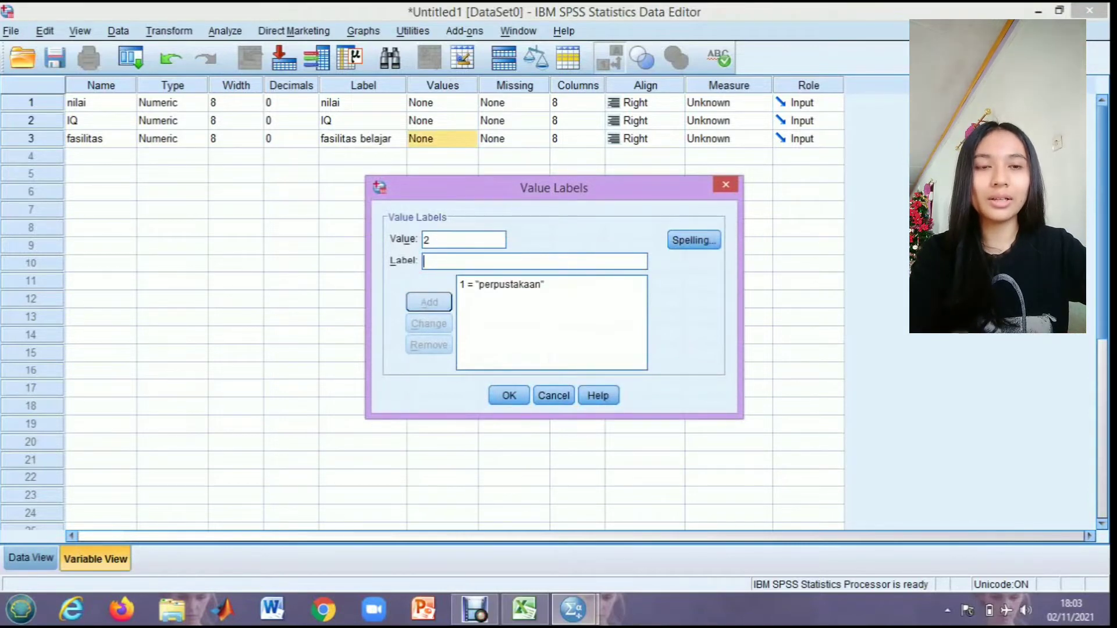
type("laboratorium")
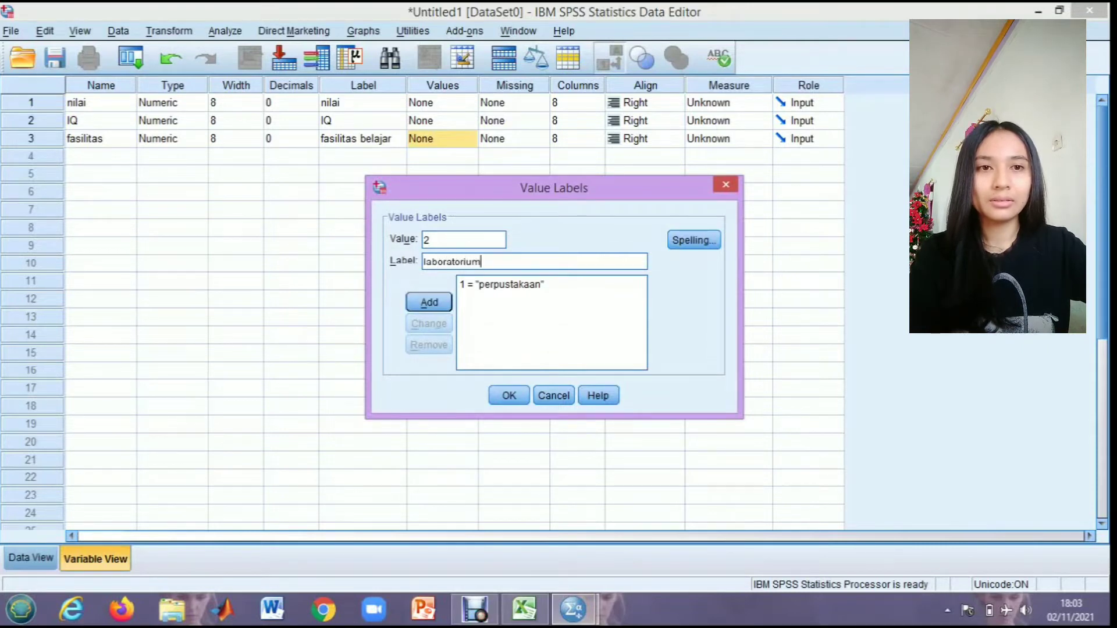
key("Return")
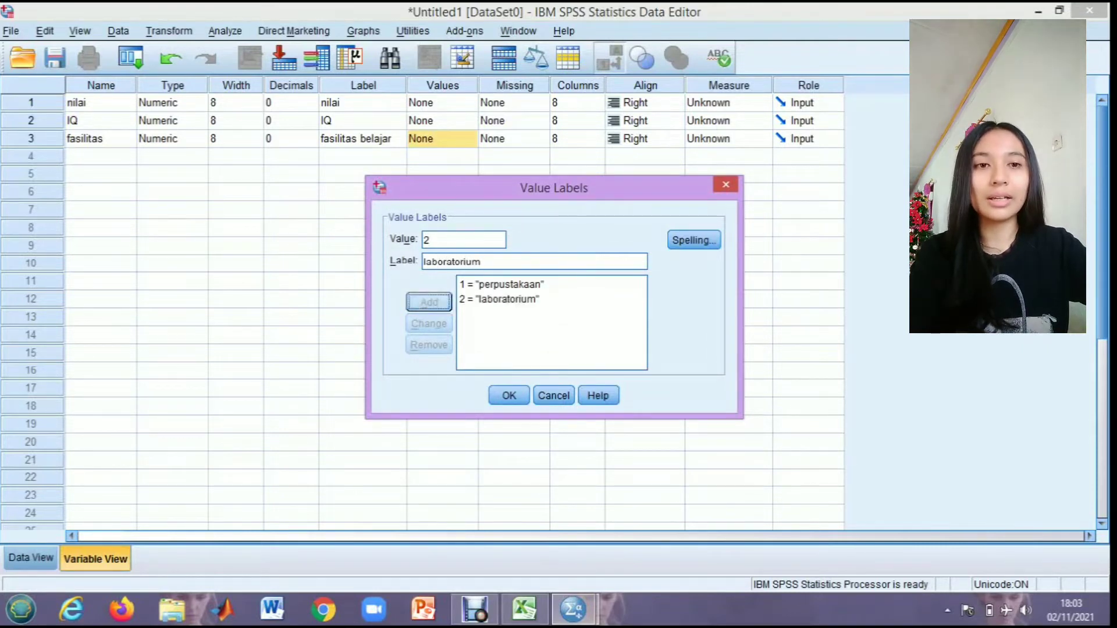
- Add the value label 3 = media pengajaran to fasilitas and apply the value labels
type("3")
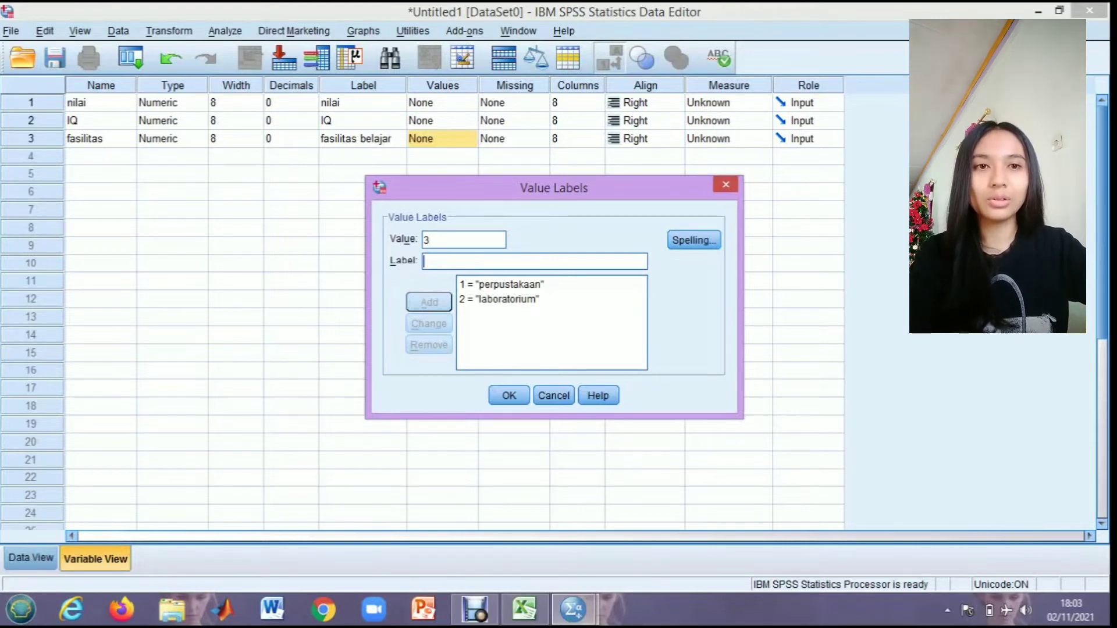
type("media")
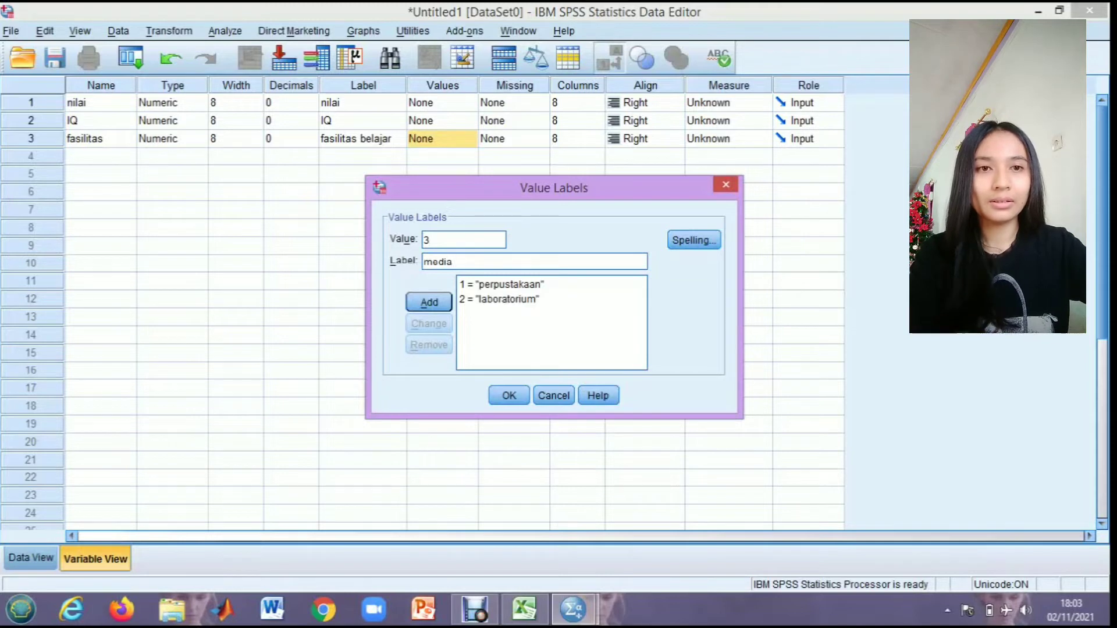
type(" pengar")
type("an")
key("BackSpace")
key("BackSpace")
type("jaran")
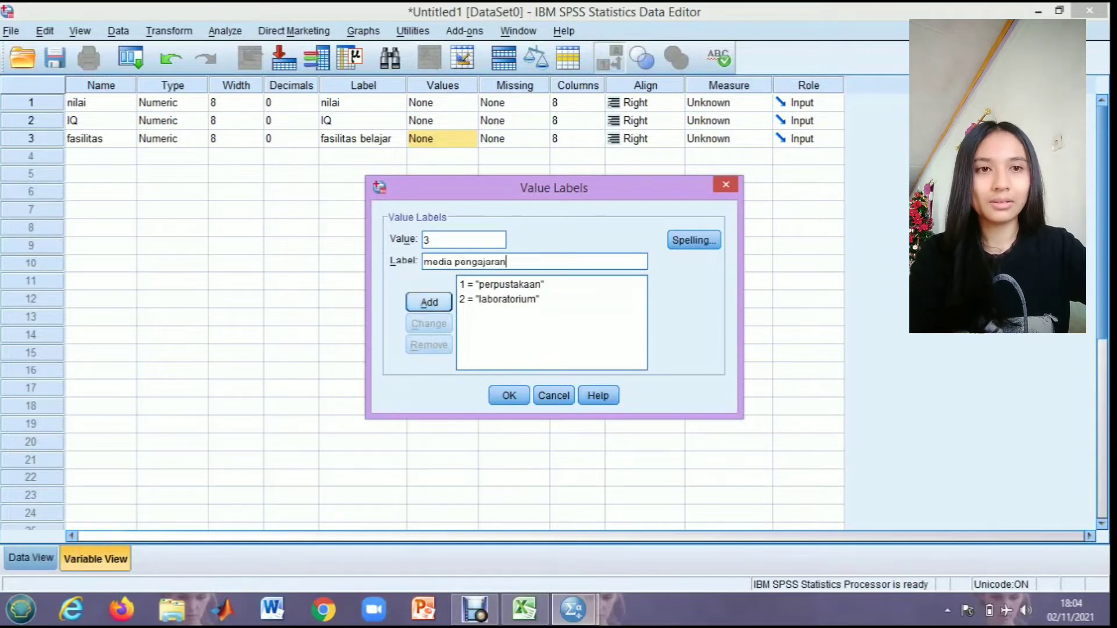
key("Return")
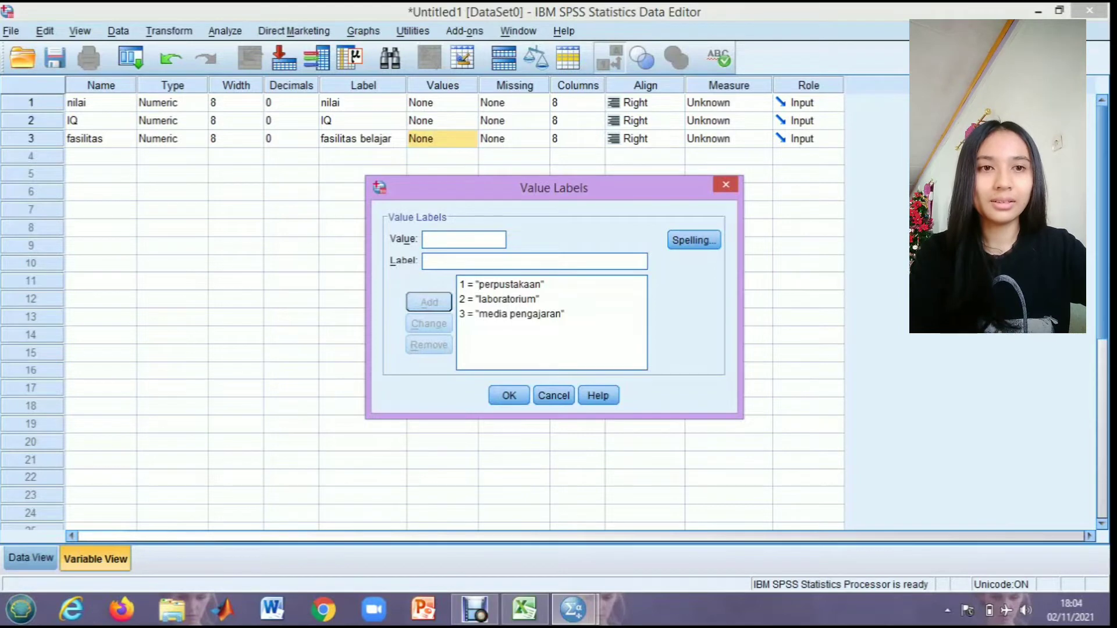
key("Return")
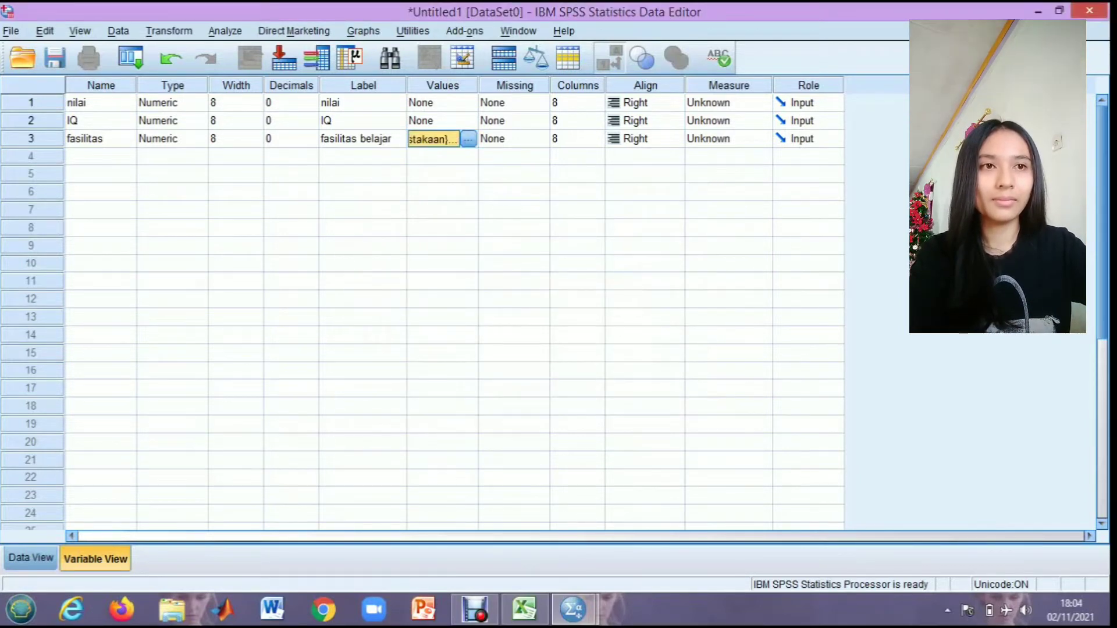
- Set the measurement level of nilai and IQ to Scale and of fasilitas to Nominal
left_click(730, 103)
left_click(724, 121)
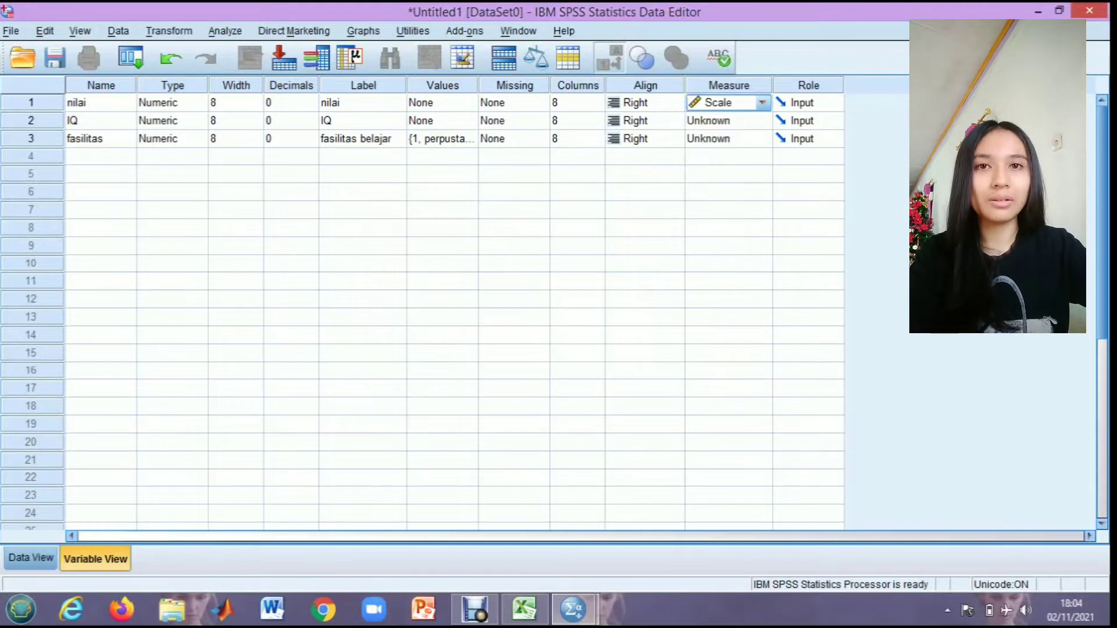
left_click(729, 121)
left_click(724, 138)
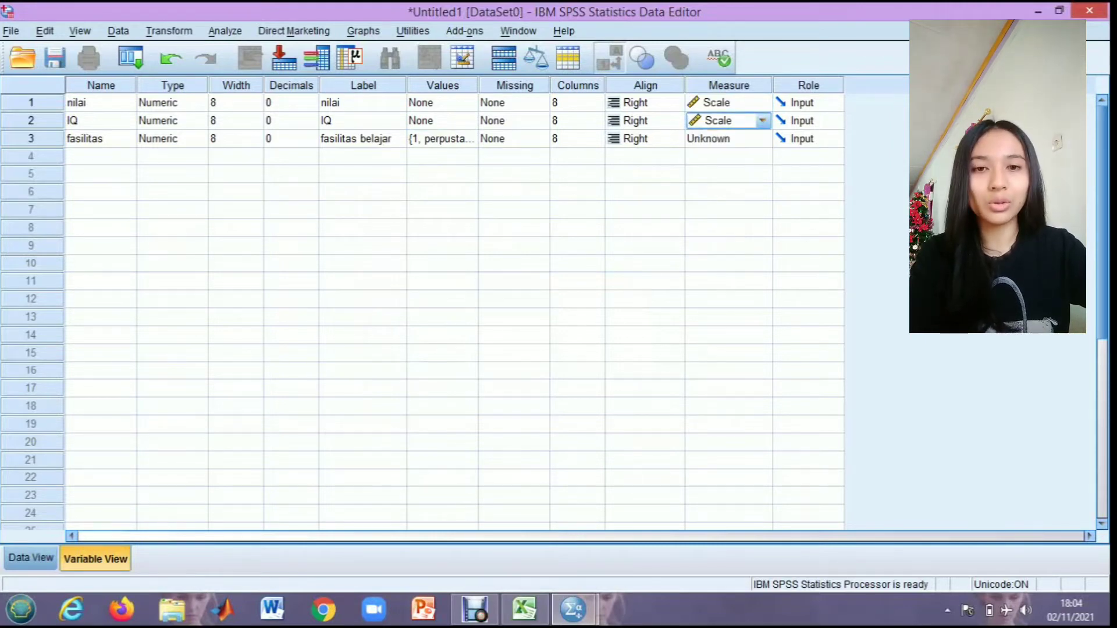
left_click(729, 139)
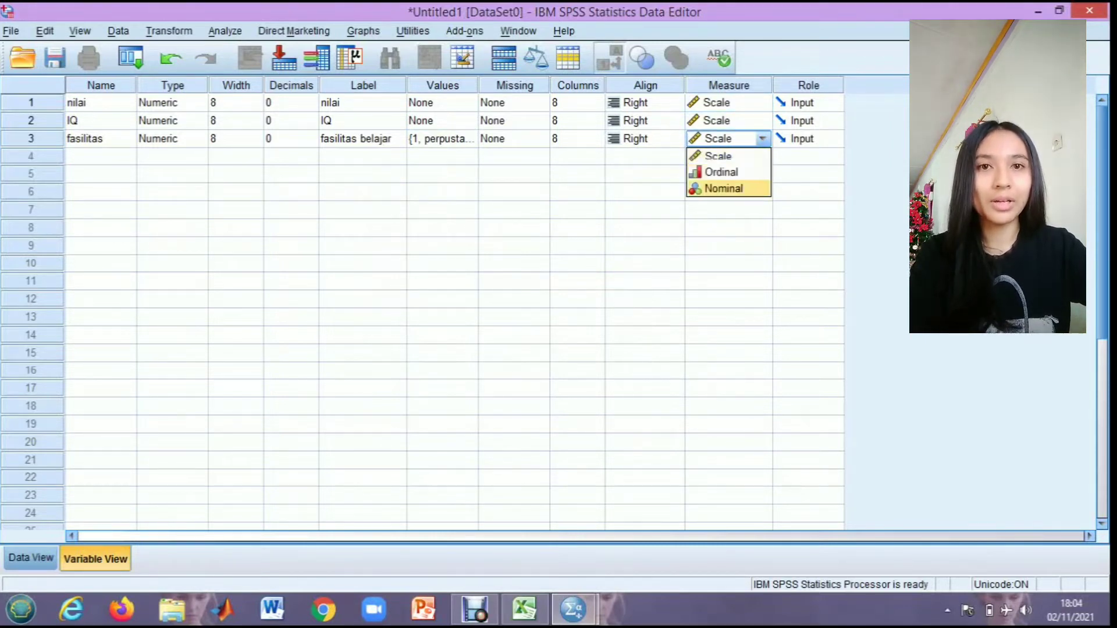
left_click(724, 189)
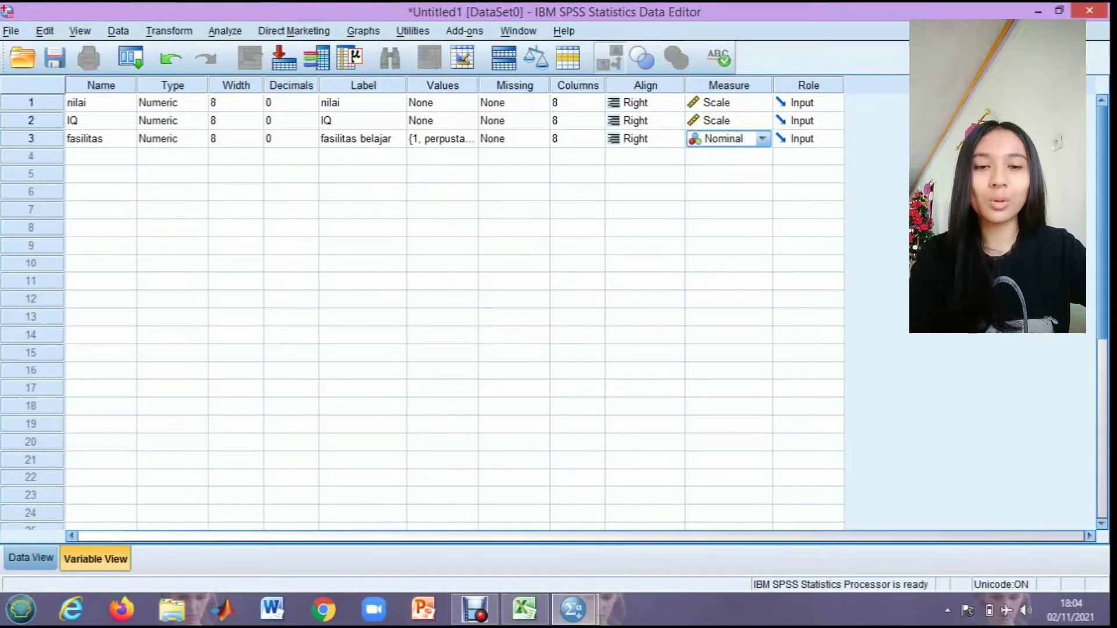
- Show the SPSS data sheet, then switch to the Excel workbook data ancova and copy cells A2:C48 on Sheet2
left_click(31, 558)
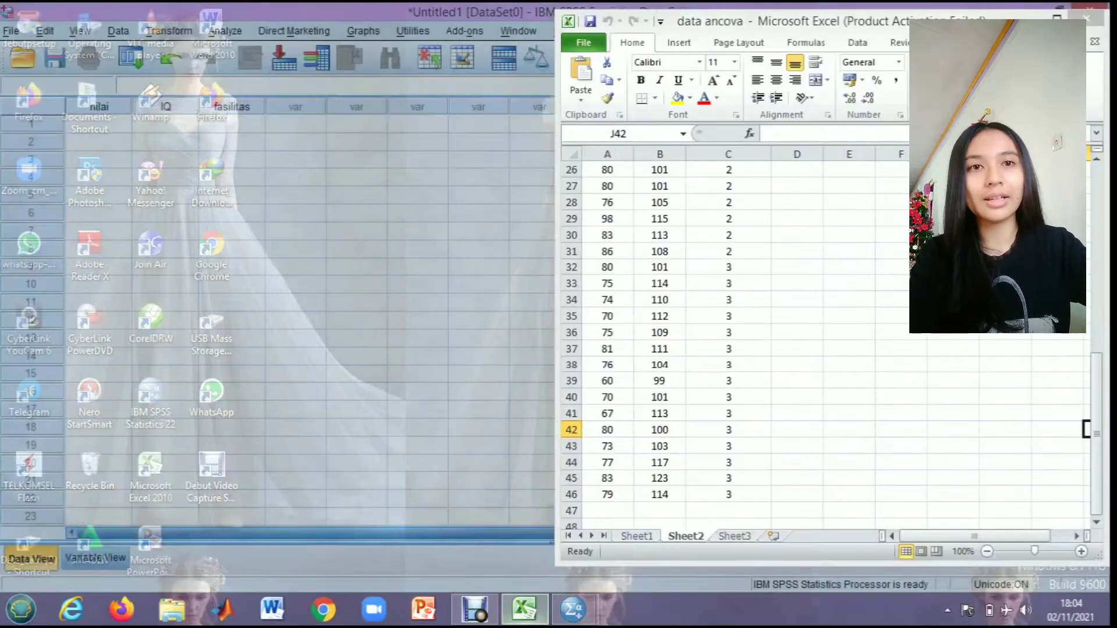
left_click(465, 518)
left_click_drag(1094, 431, 1094, 250)
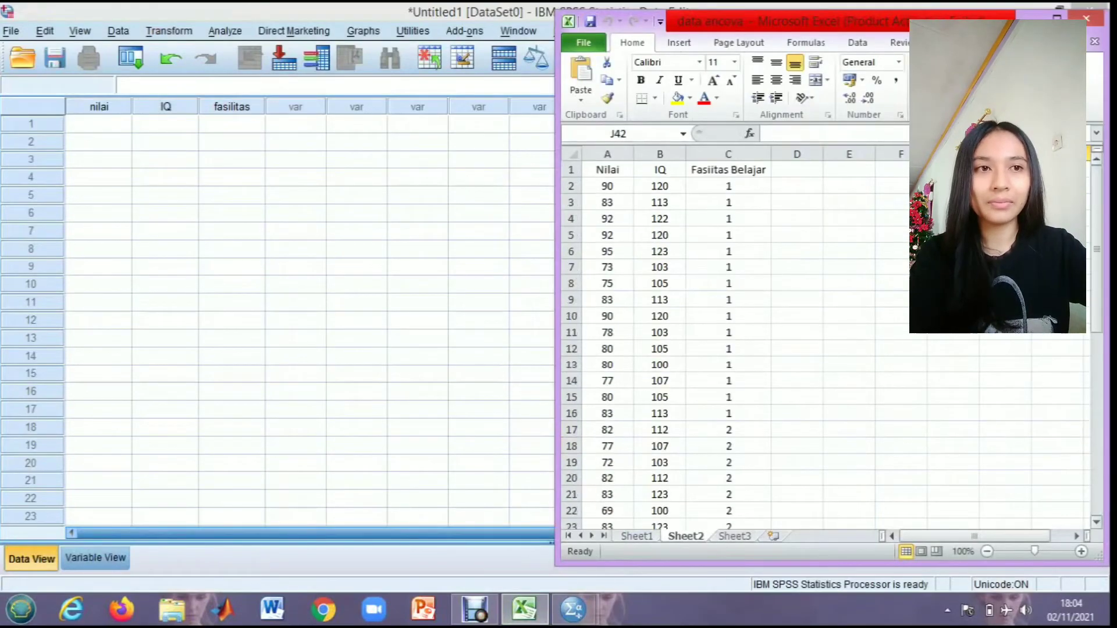
left_click_drag(607, 186, 769, 503)
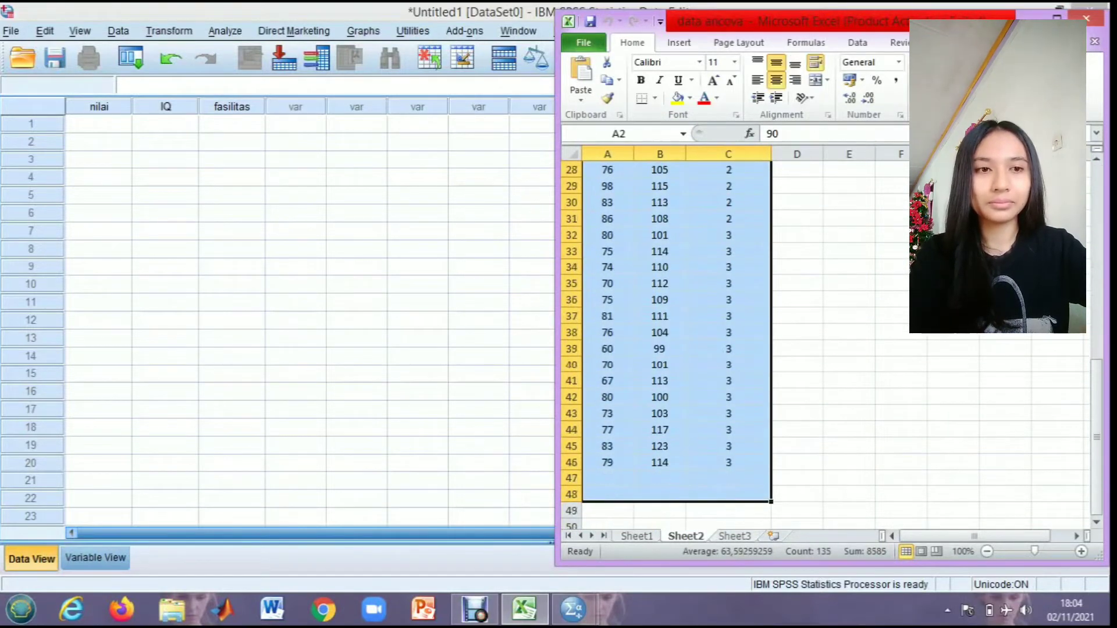
key("ctrl+c")
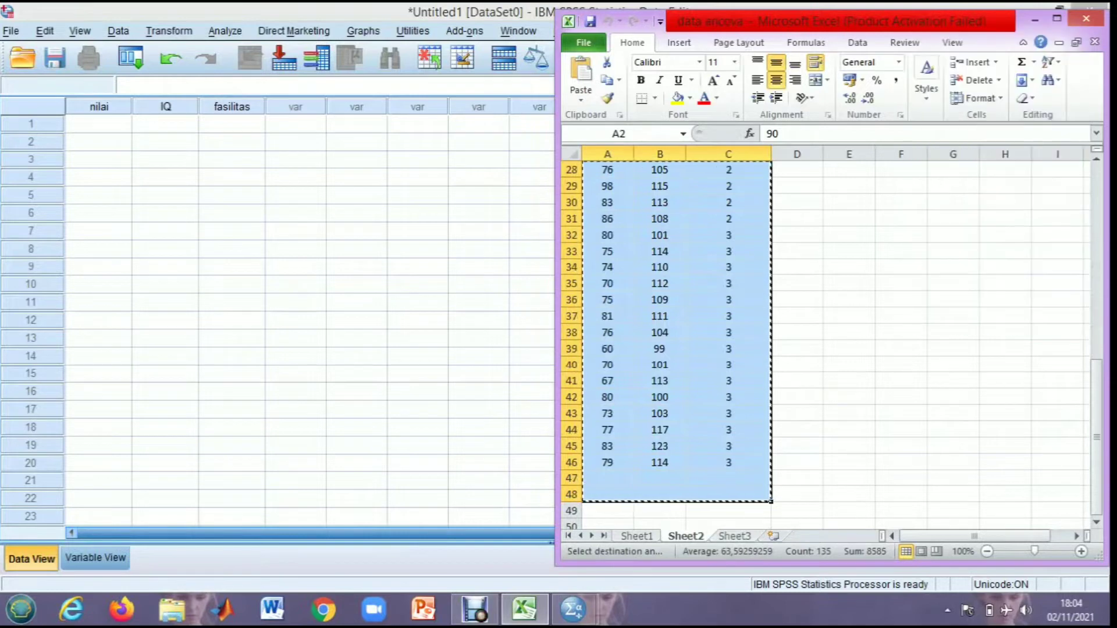
- Switch back to SPSS, paste the copied data starting at the first nilai cell, and check the pasted rows
left_click(357, 302)
left_click(99, 124)
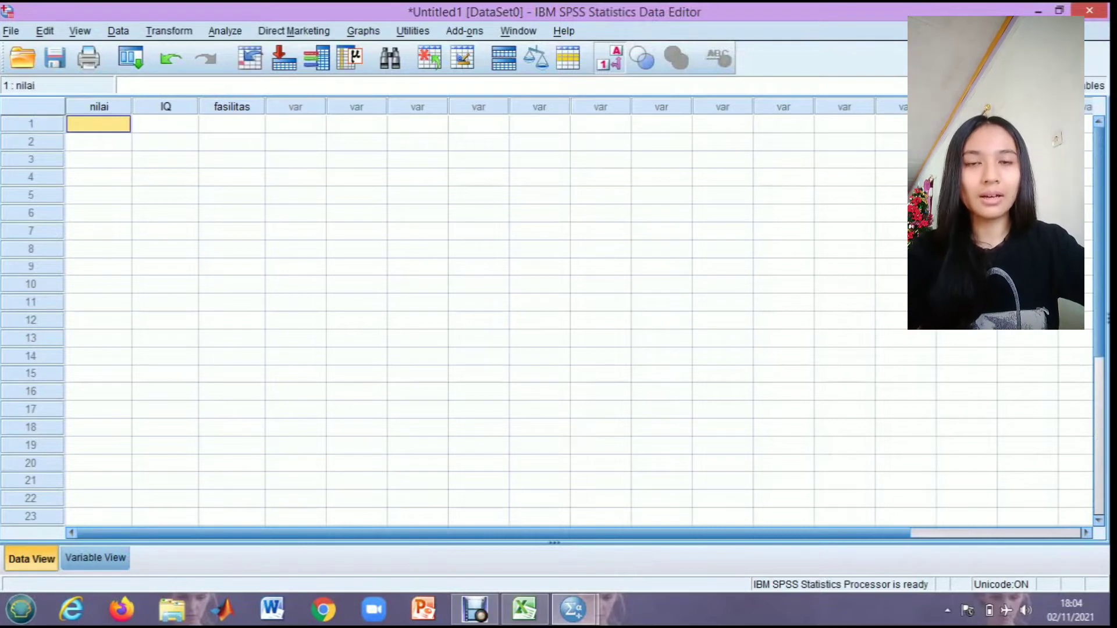
key("ctrl+v")
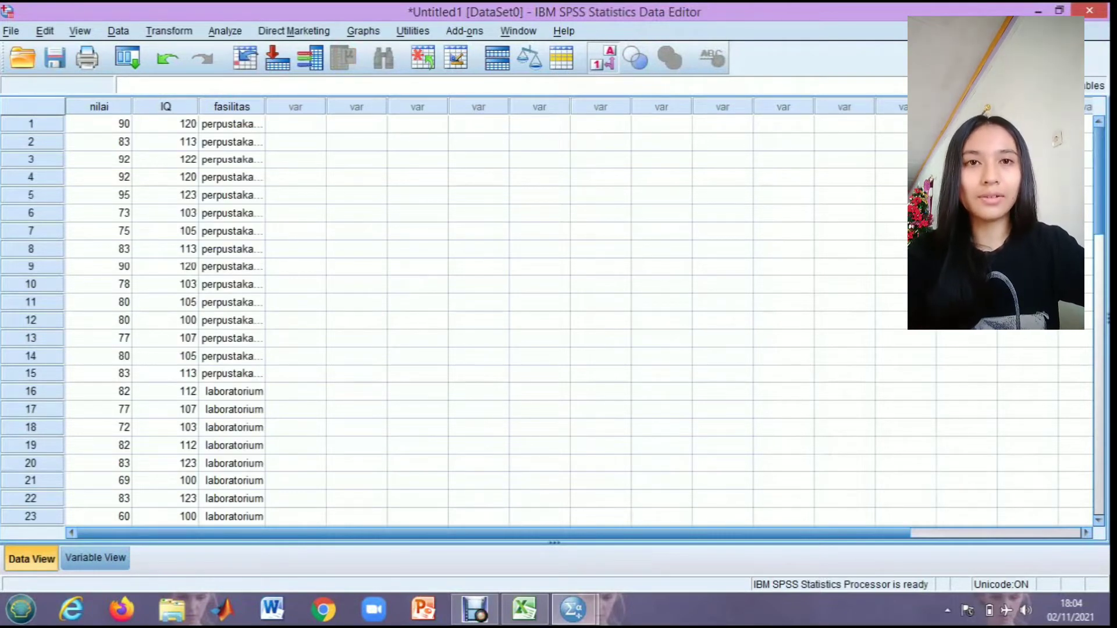
scroll(349, 320, "down", 5)
scroll(349, 320, "down", 4)
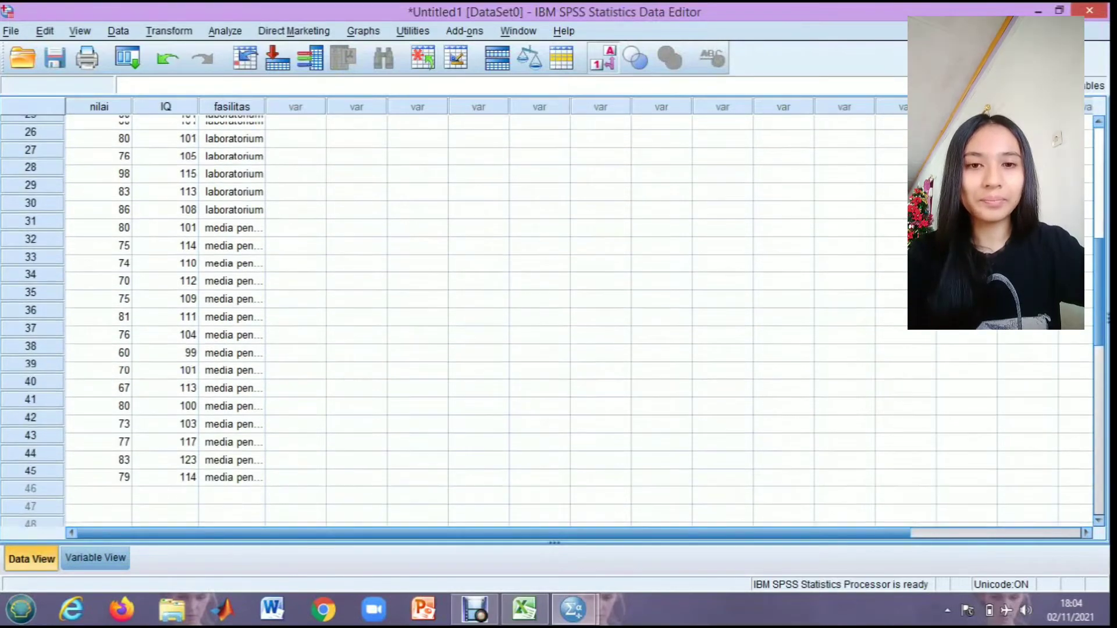
scroll(349, 320, "up", 8)
scroll(349, 320, "up", 2)
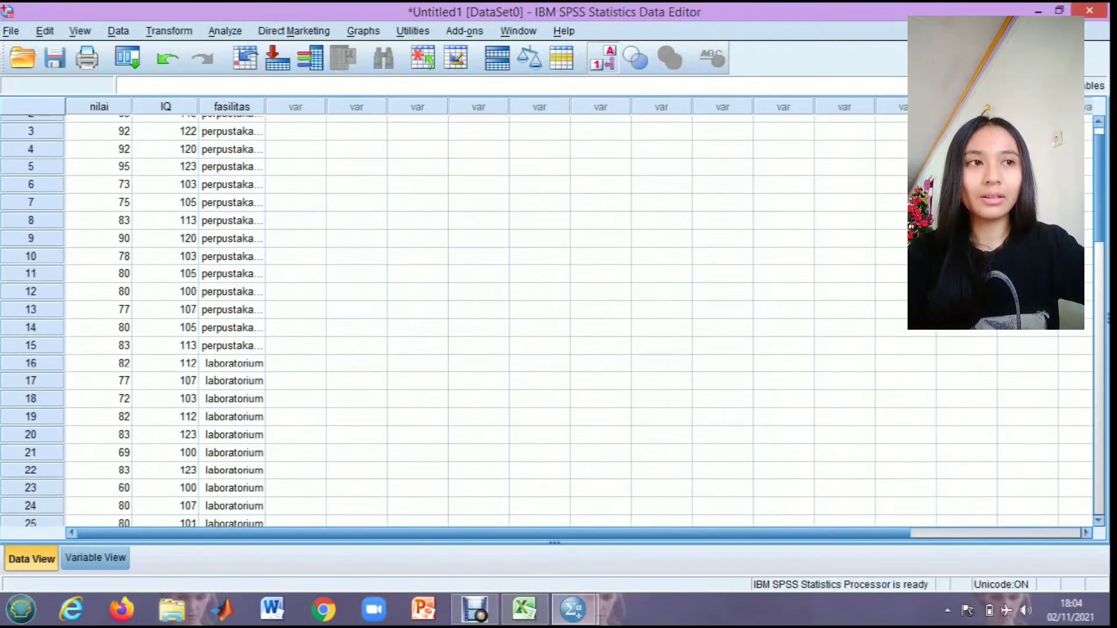
- Set up a Univariate General Linear Model with nilai as dependent variable, IQ as covariate and fasilitas belajar as fixed factor
left_click(225, 31)
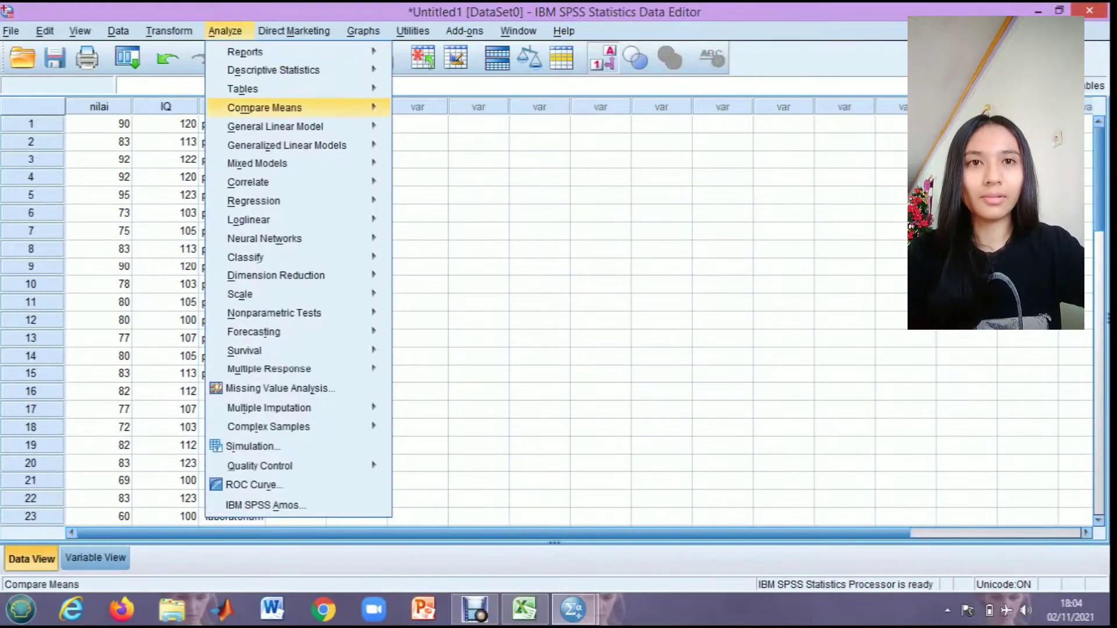
mouse_move(275, 126)
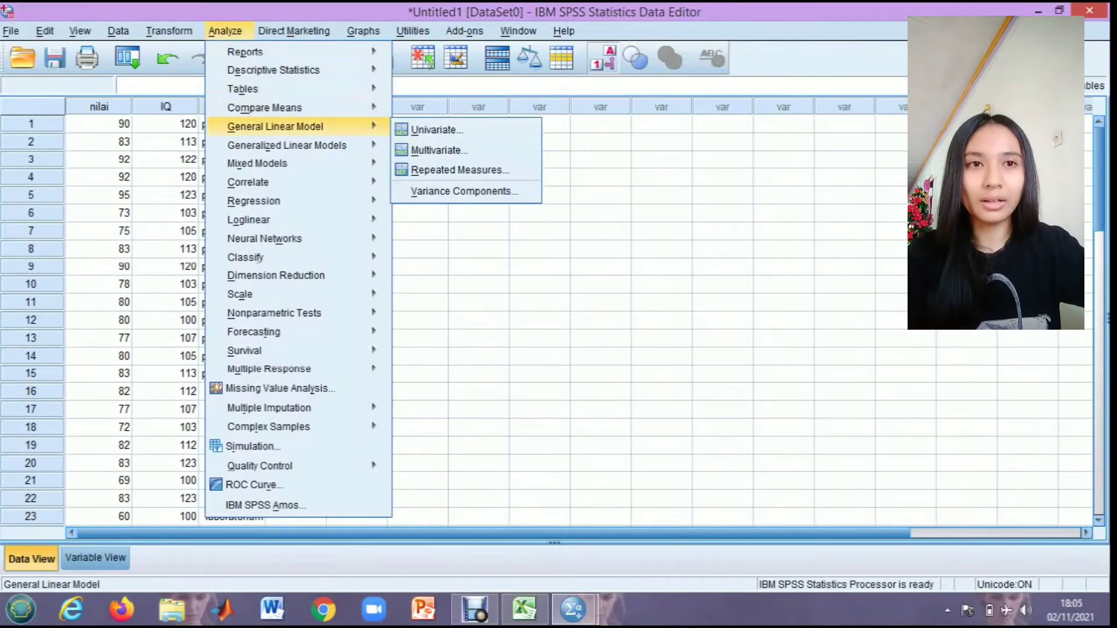
left_click(436, 130)
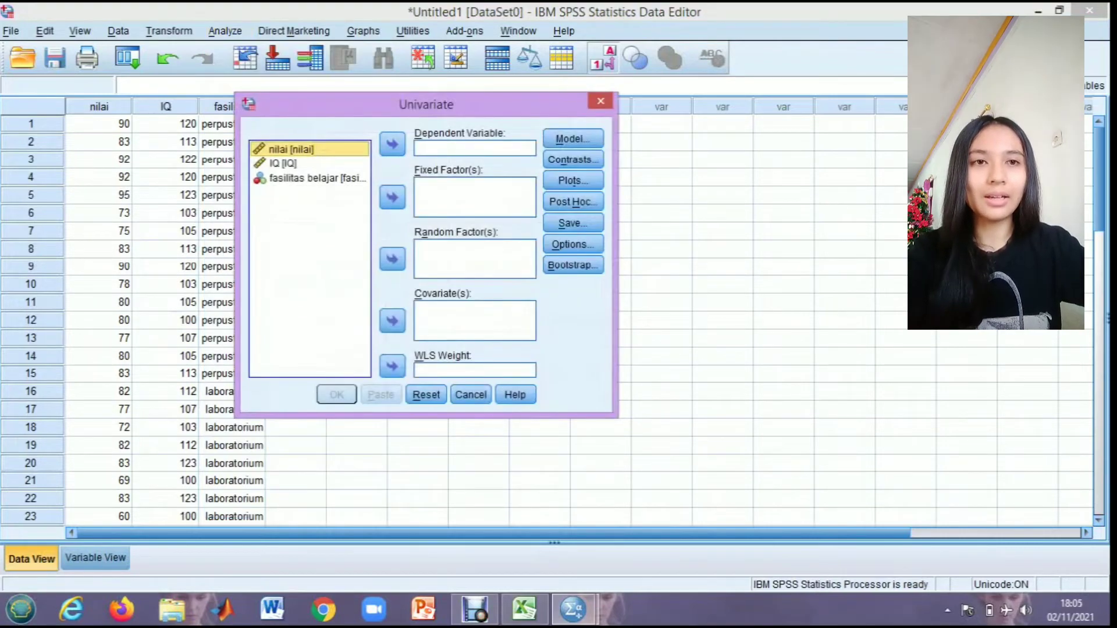
left_click(392, 144)
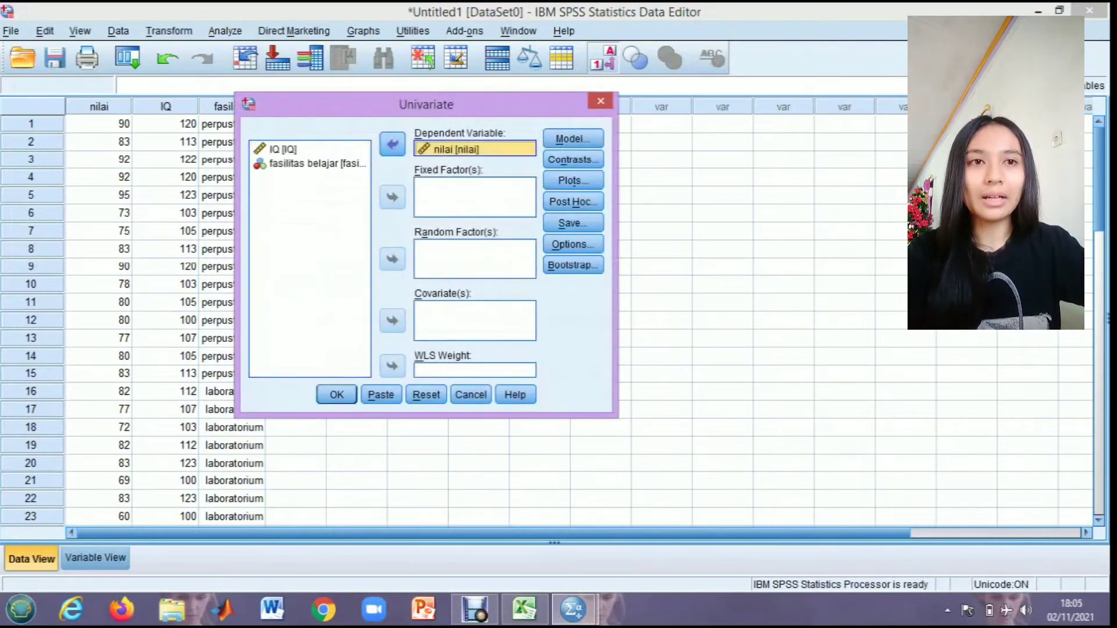
left_click(283, 149)
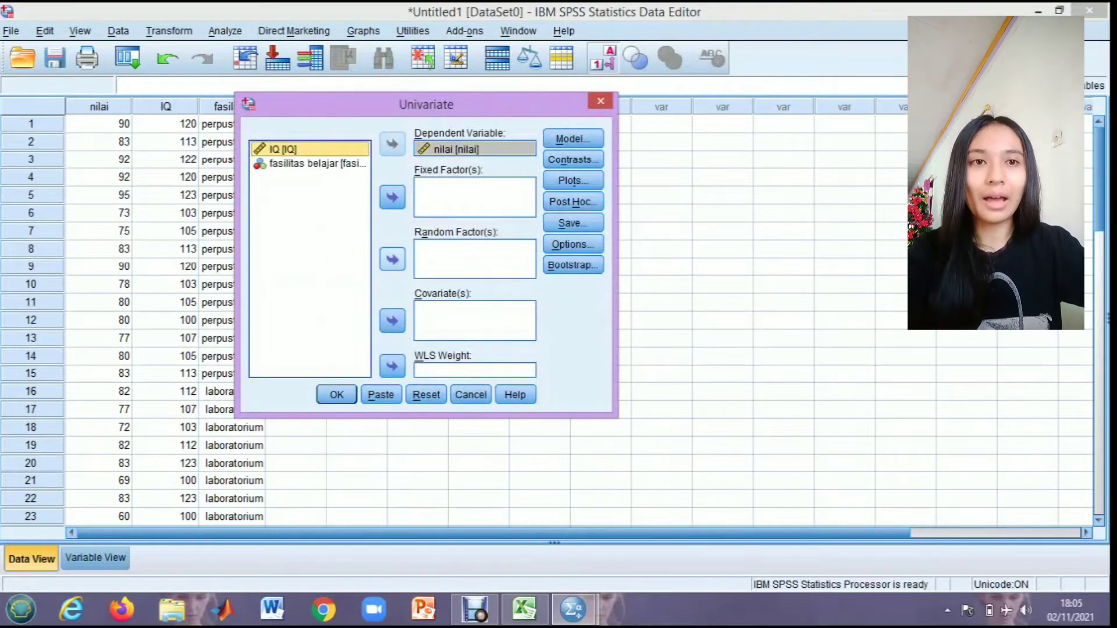
left_click(392, 321)
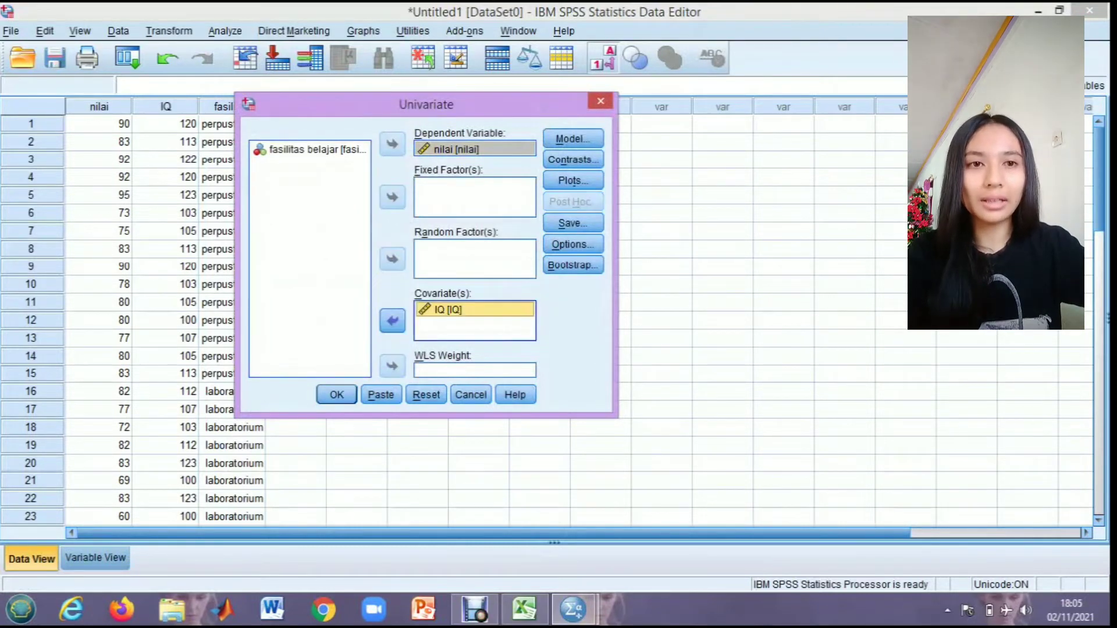
left_click(308, 149)
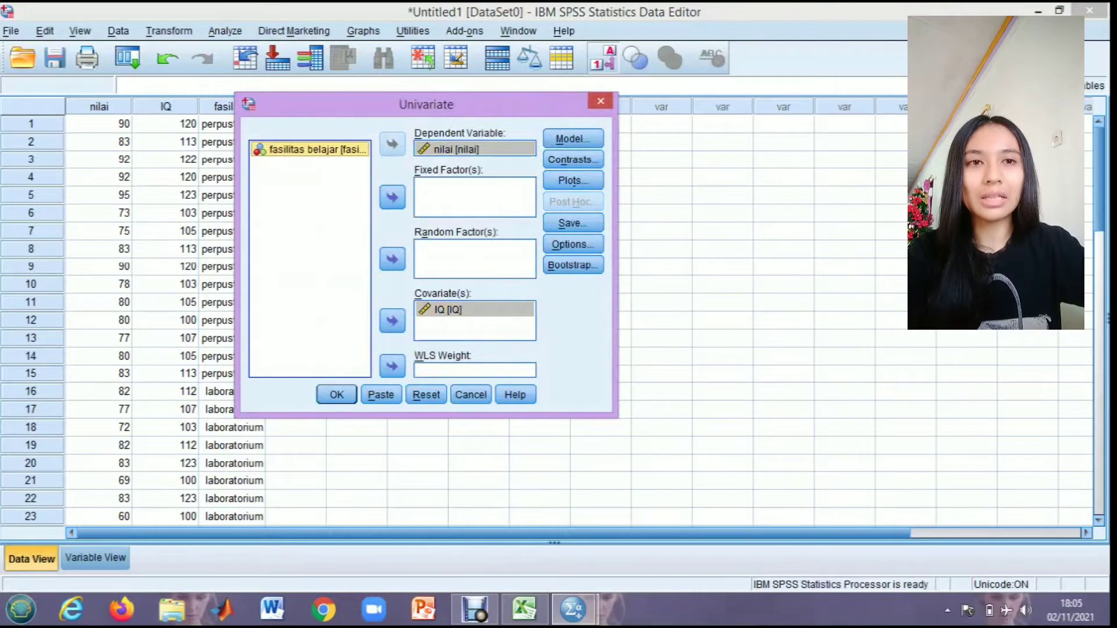
left_click(392, 197)
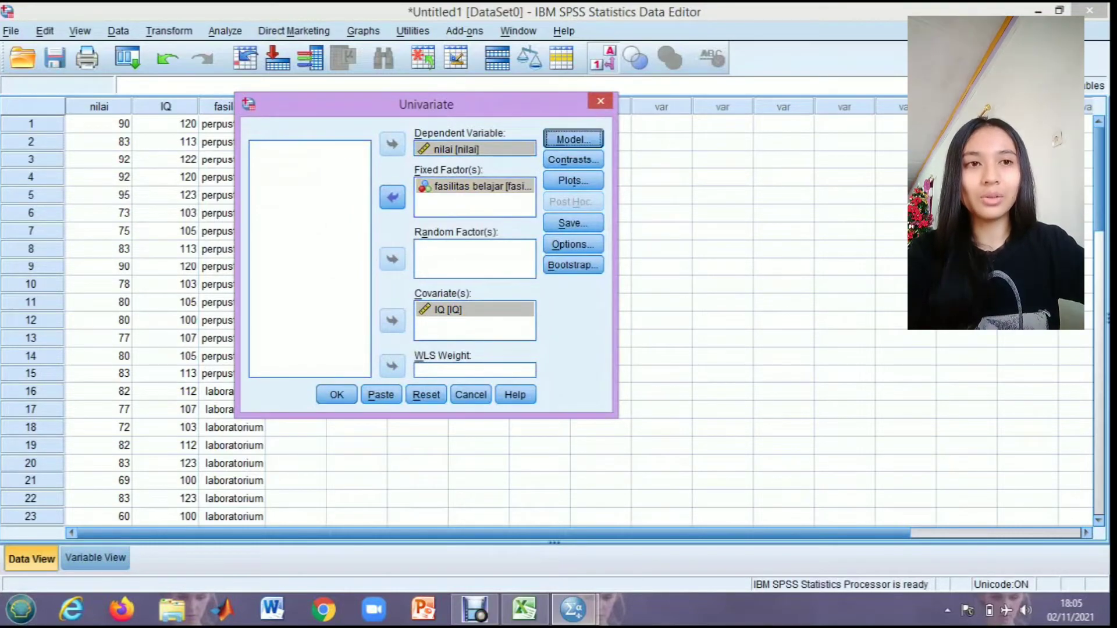
- Set the full factorial model's sum of squares to Type I and run the Univariate analysis
left_click(572, 138)
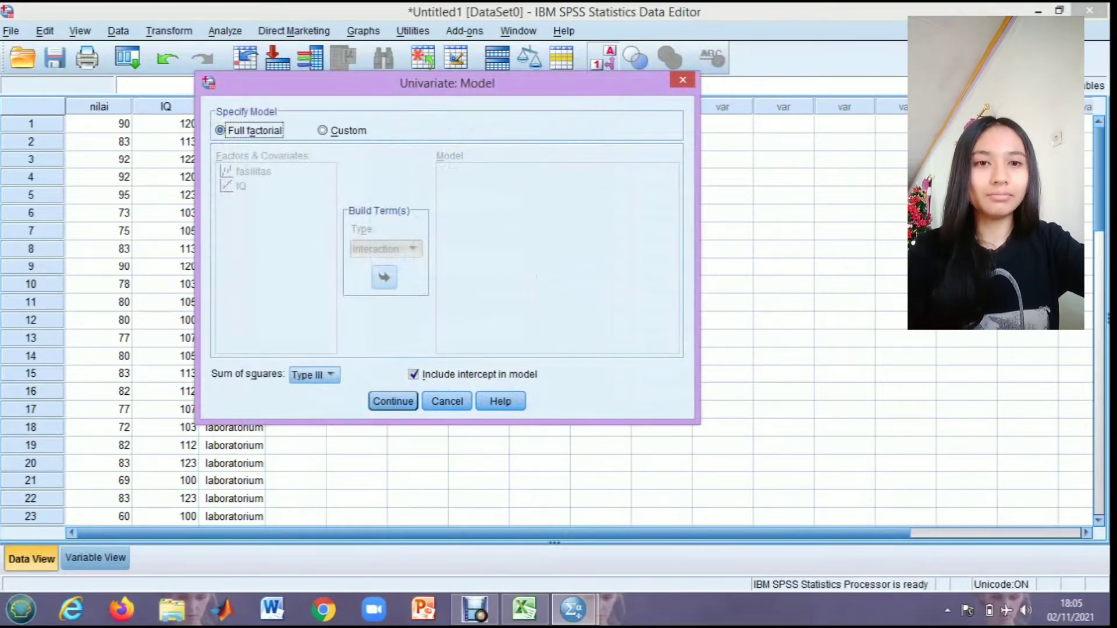
left_click(330, 375)
left_click(330, 375)
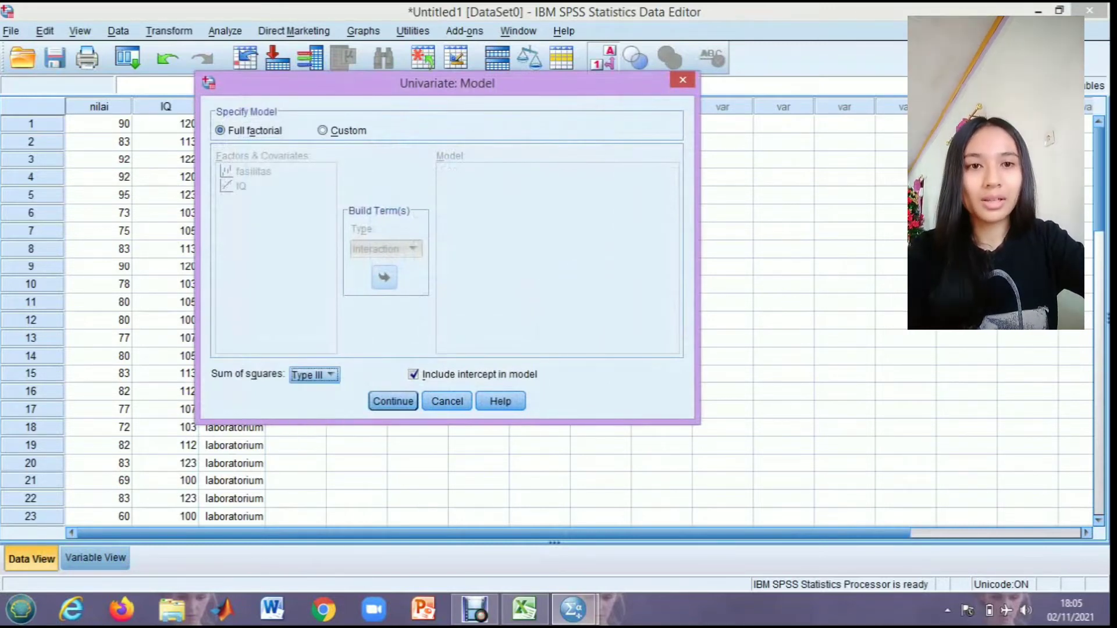
left_click(393, 401)
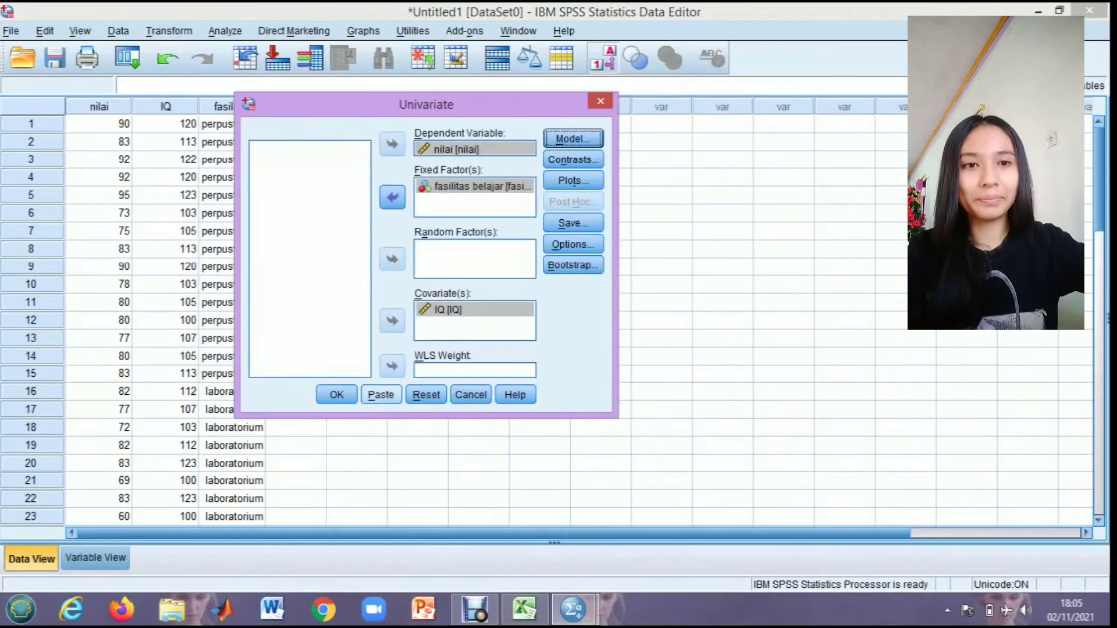
left_click(337, 394)
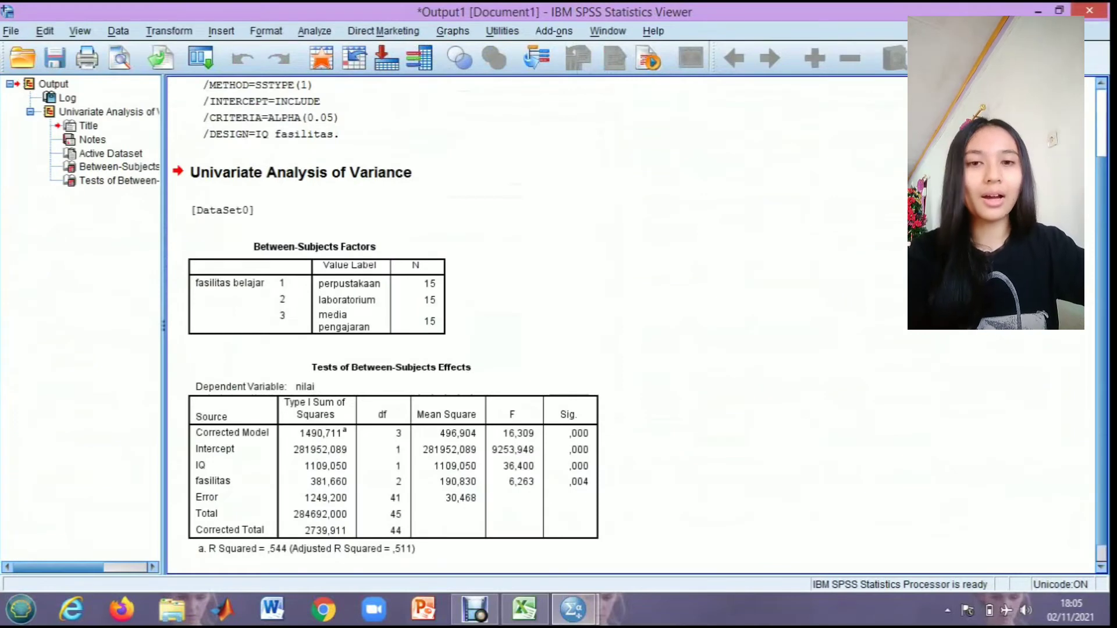
scroll(631, 324, "down", 2)
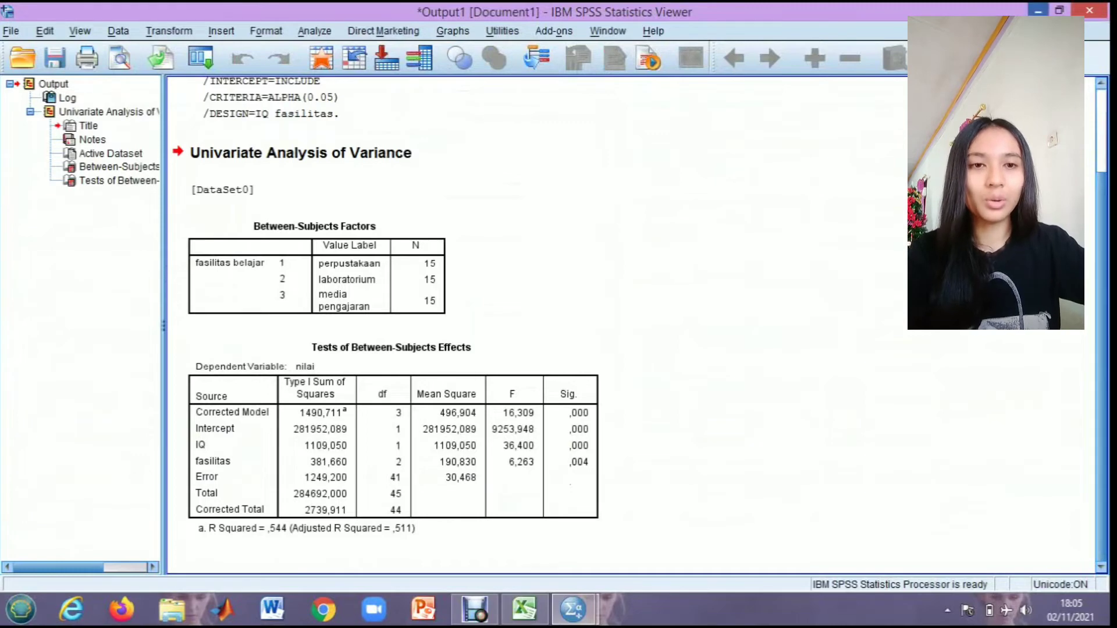
- Return to the data sheet and rerun the Univariate analysis with the sum of squares set to Type III
left_click(1038, 10)
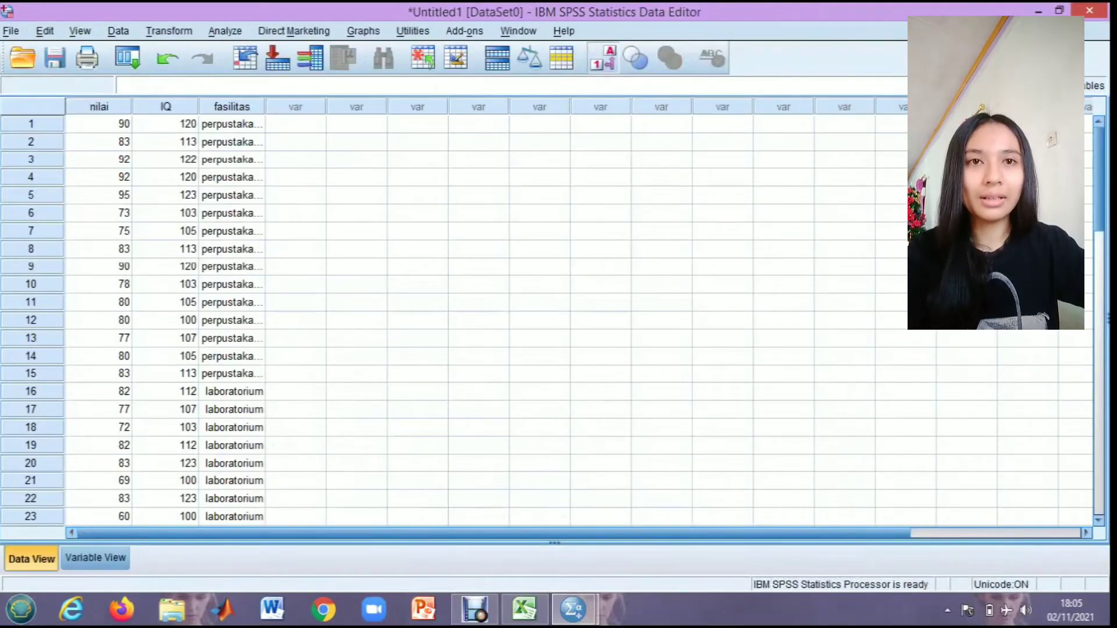
left_click(225, 31)
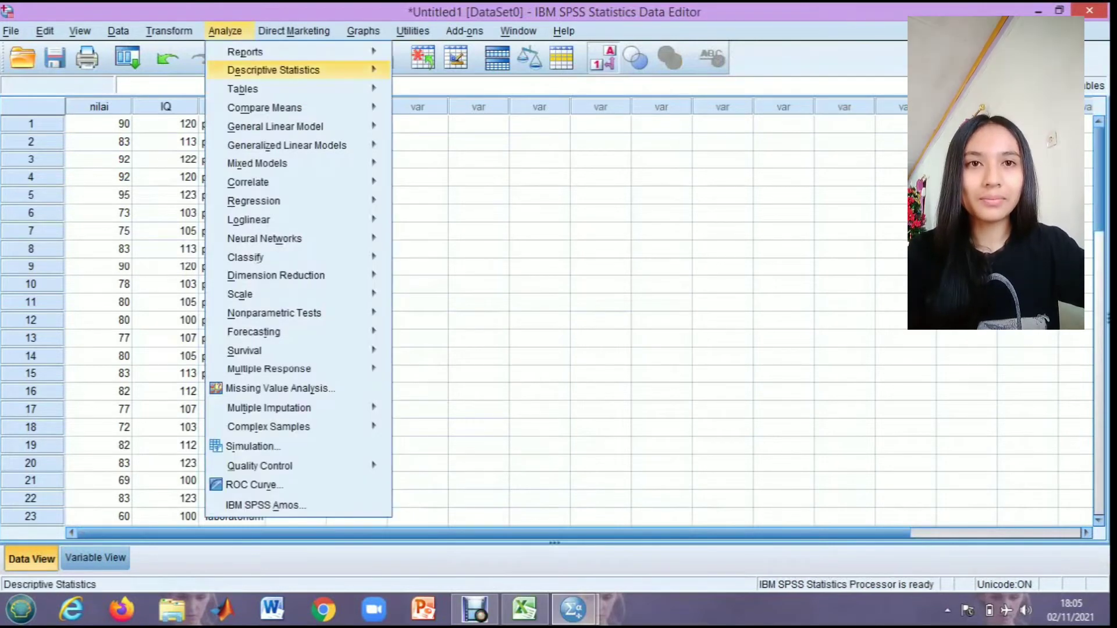
mouse_move(275, 126)
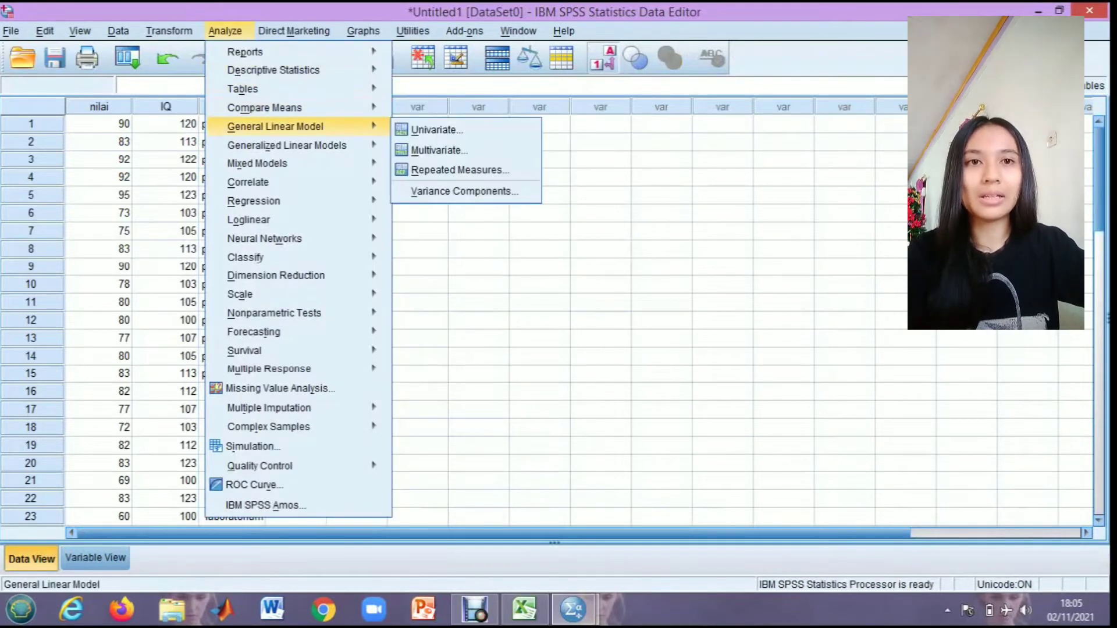
left_click(436, 129)
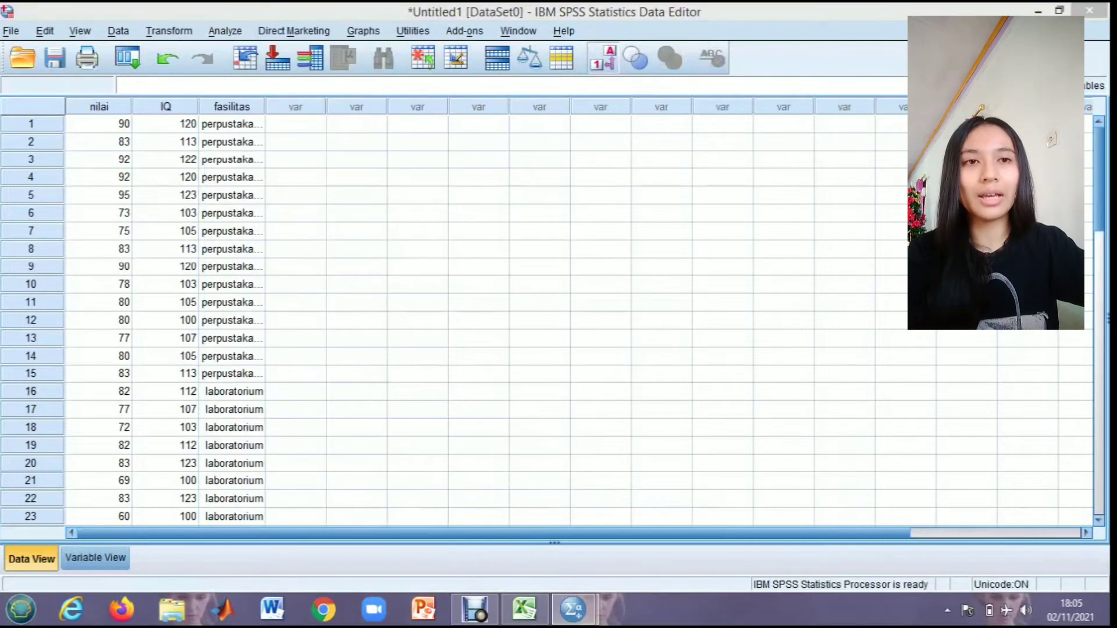
left_click(573, 139)
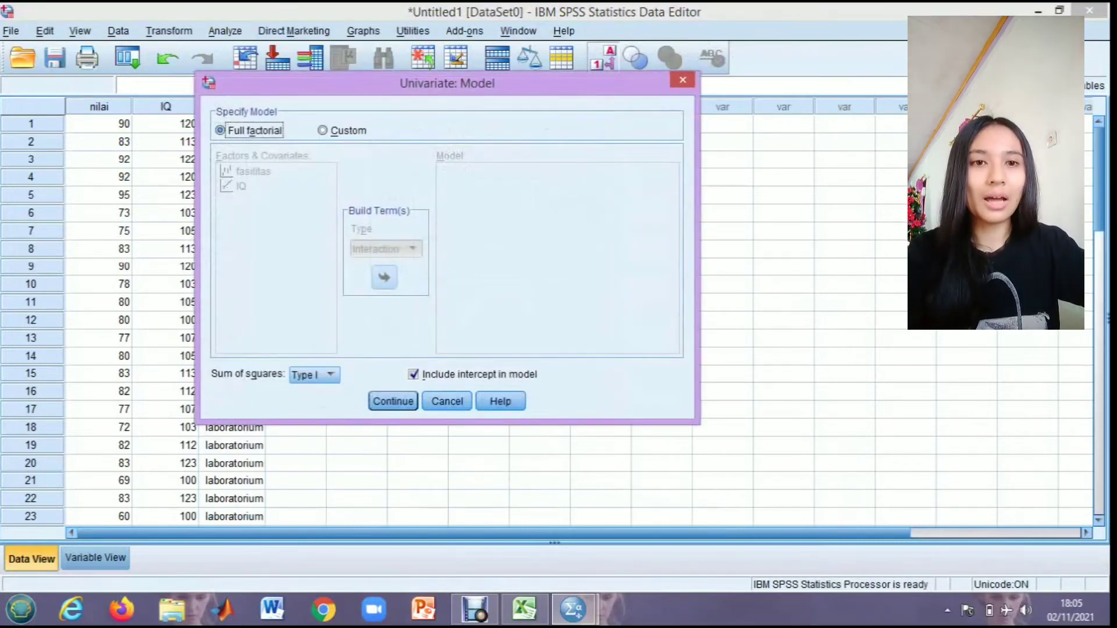
left_click(330, 375)
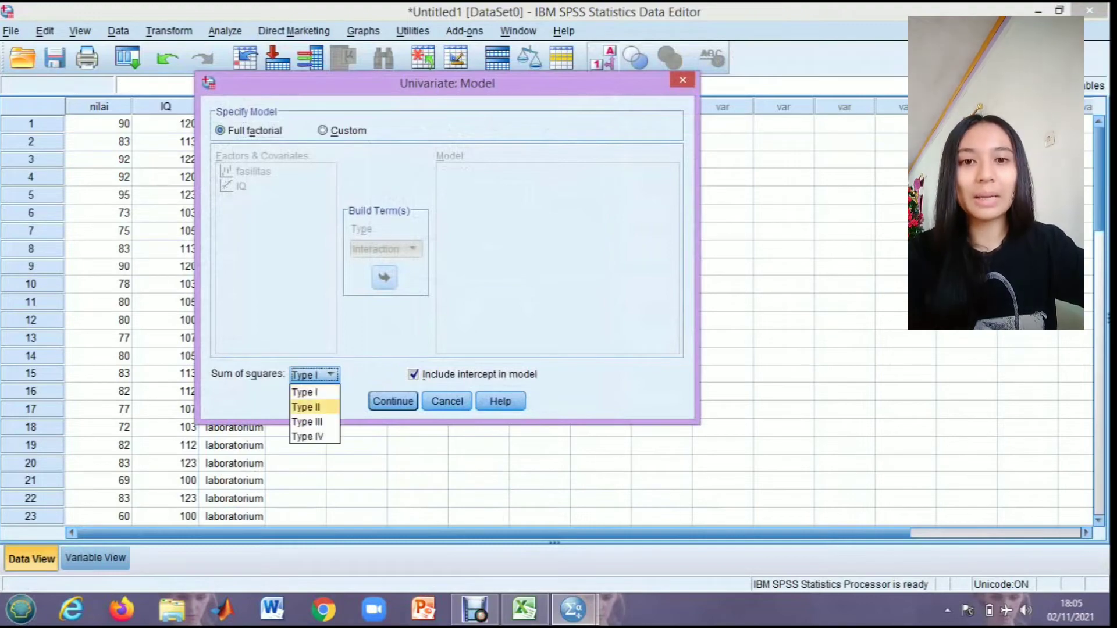
left_click(310, 421)
left_click(393, 401)
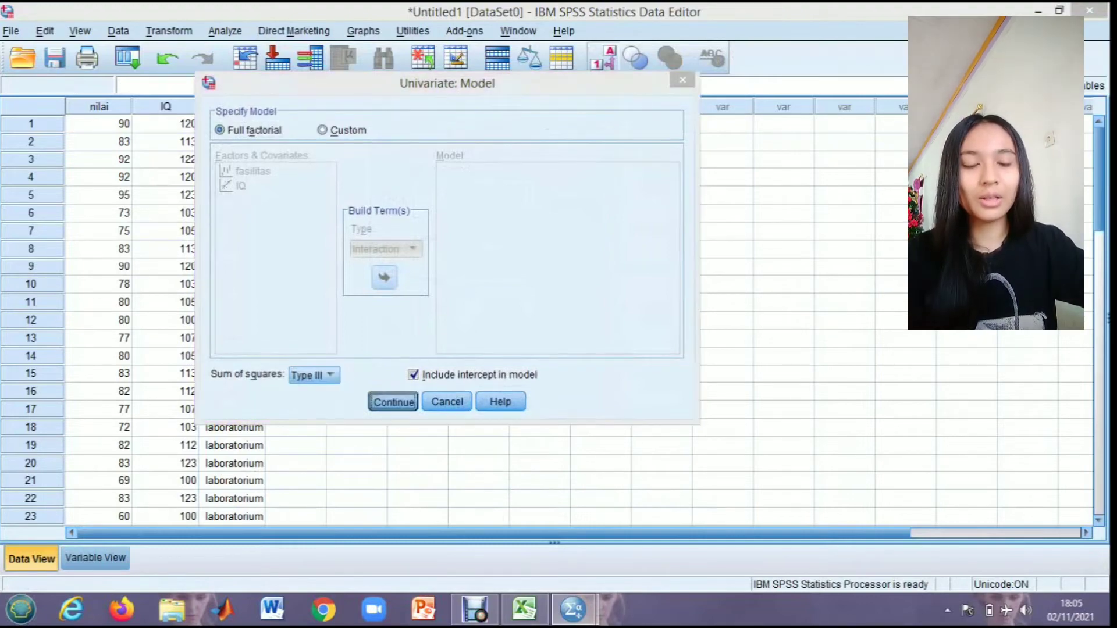
left_click(337, 394)
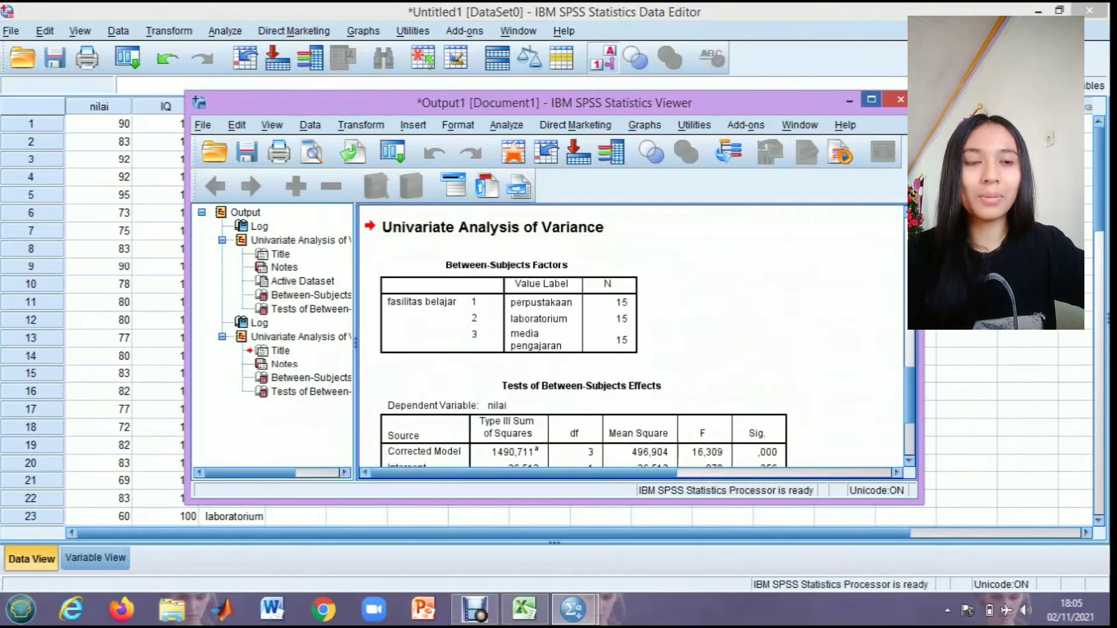
- Maximize the output window and compare the Type I and Type III Tests of Between-Subjects Effects tables for nilai
left_click(870, 100)
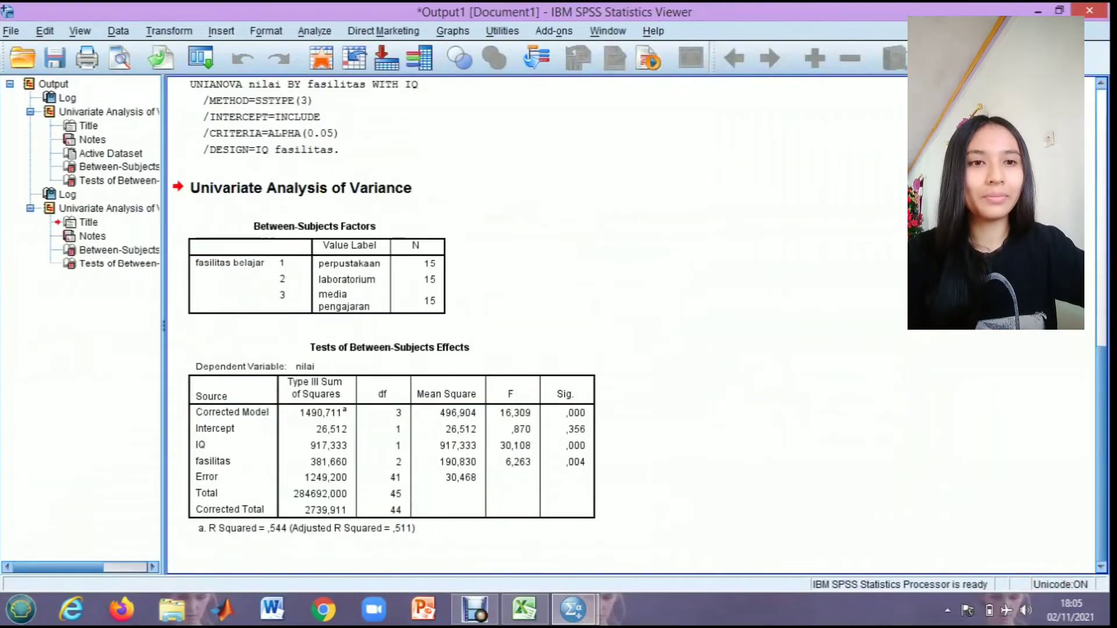
scroll(582, 326, "up", 10)
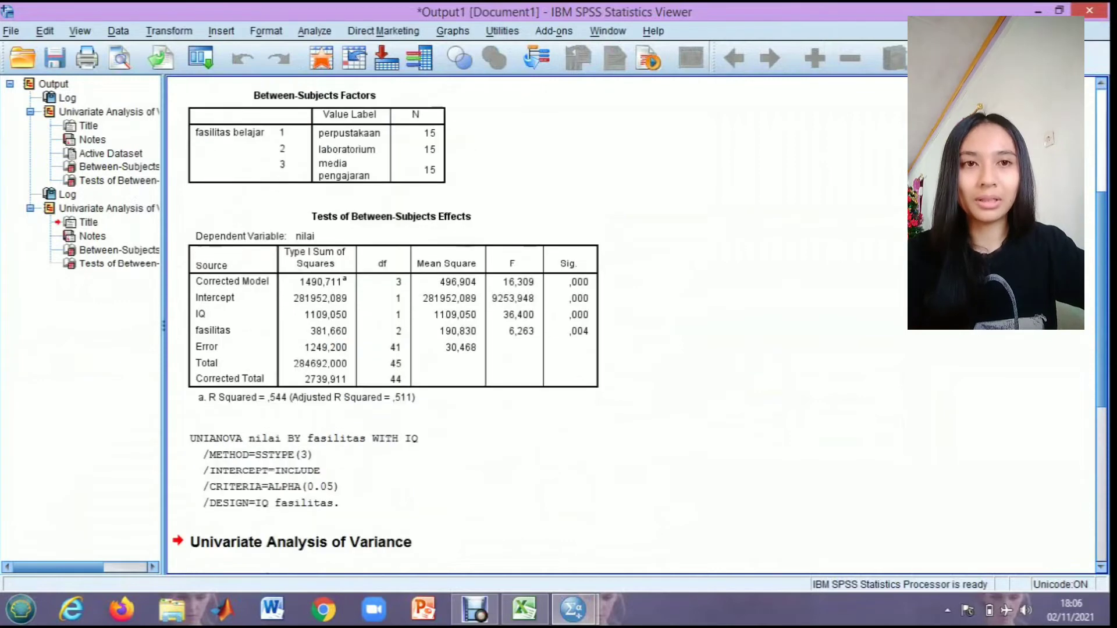
scroll(581, 326, "down", 8)
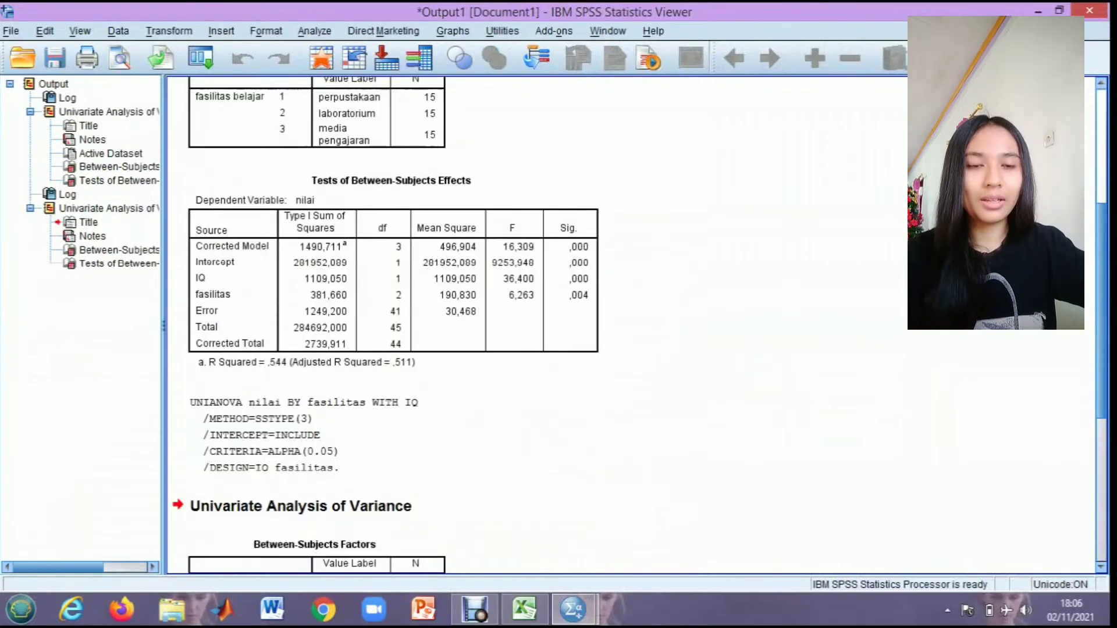